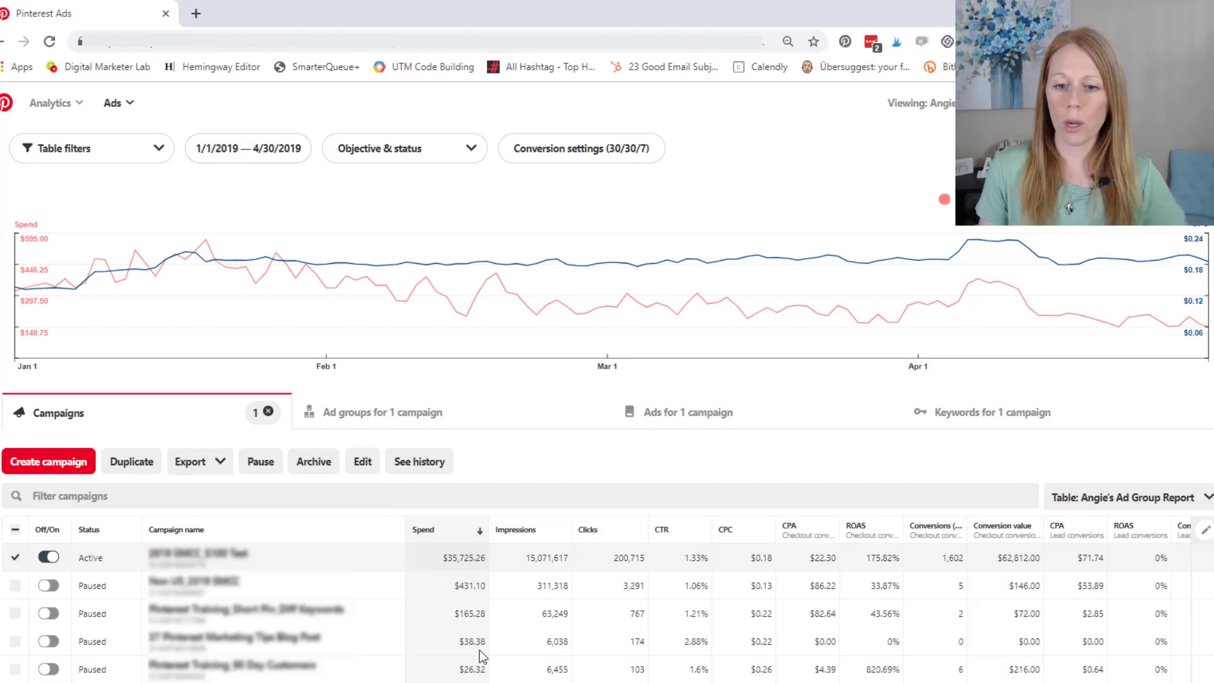
Review the 1/1–4/30/2019 campaign report, then switch to its 'Ad groups for 1 campaign' view
scroll(547, 589, down, 1)
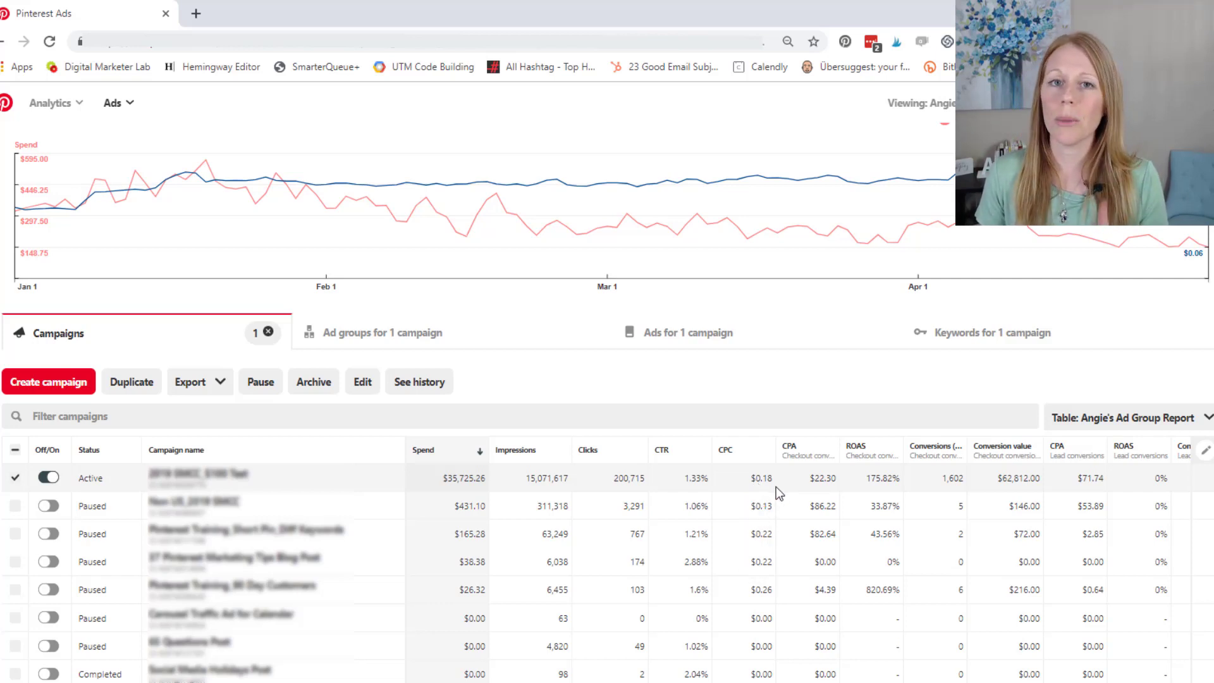
scroll(777, 494, up, 2)
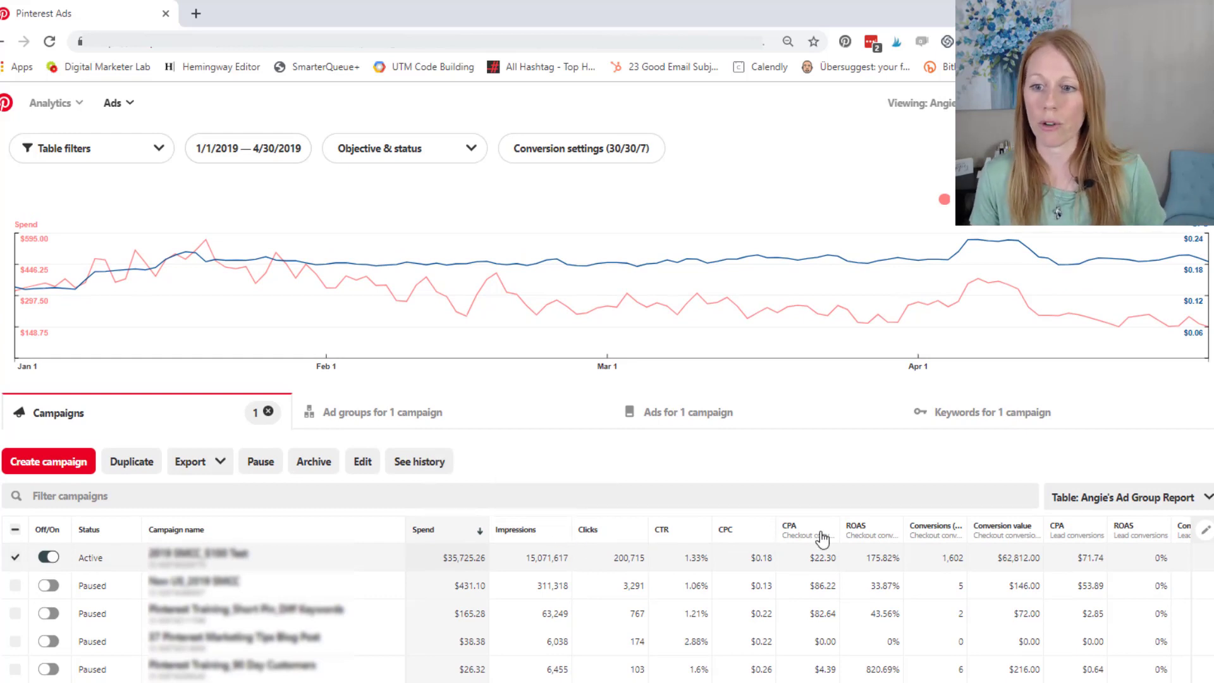
scroll(802, 539, down, 2)
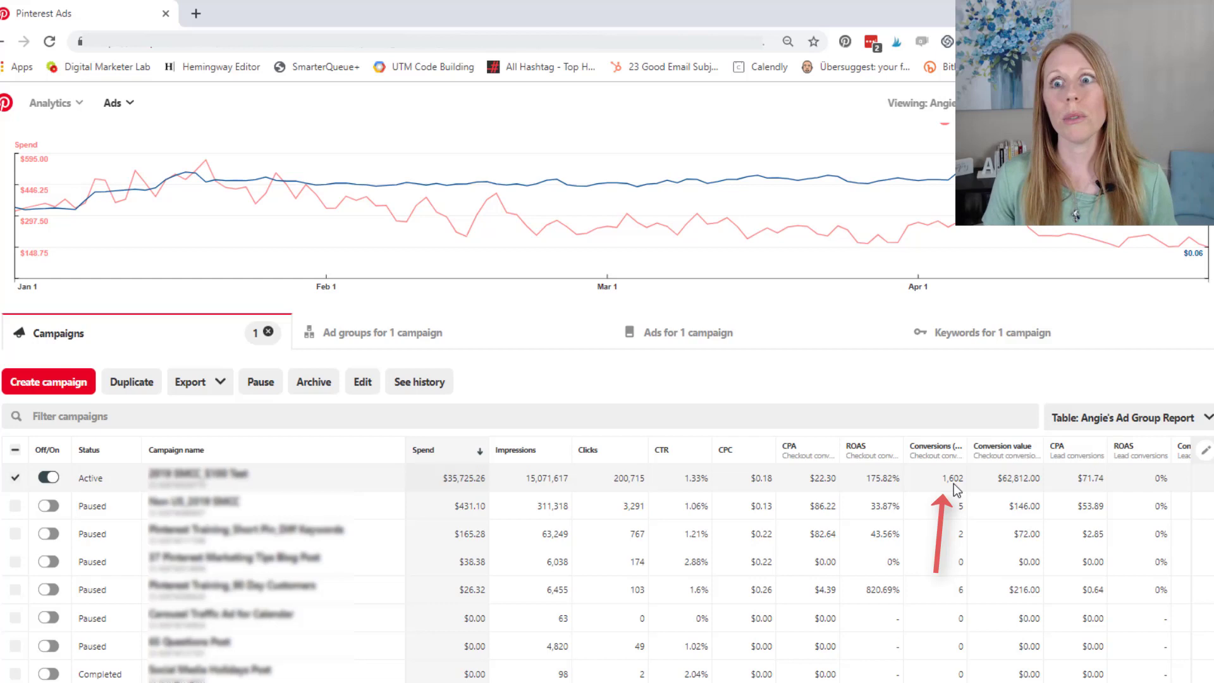
scroll(1026, 477, up, 2)
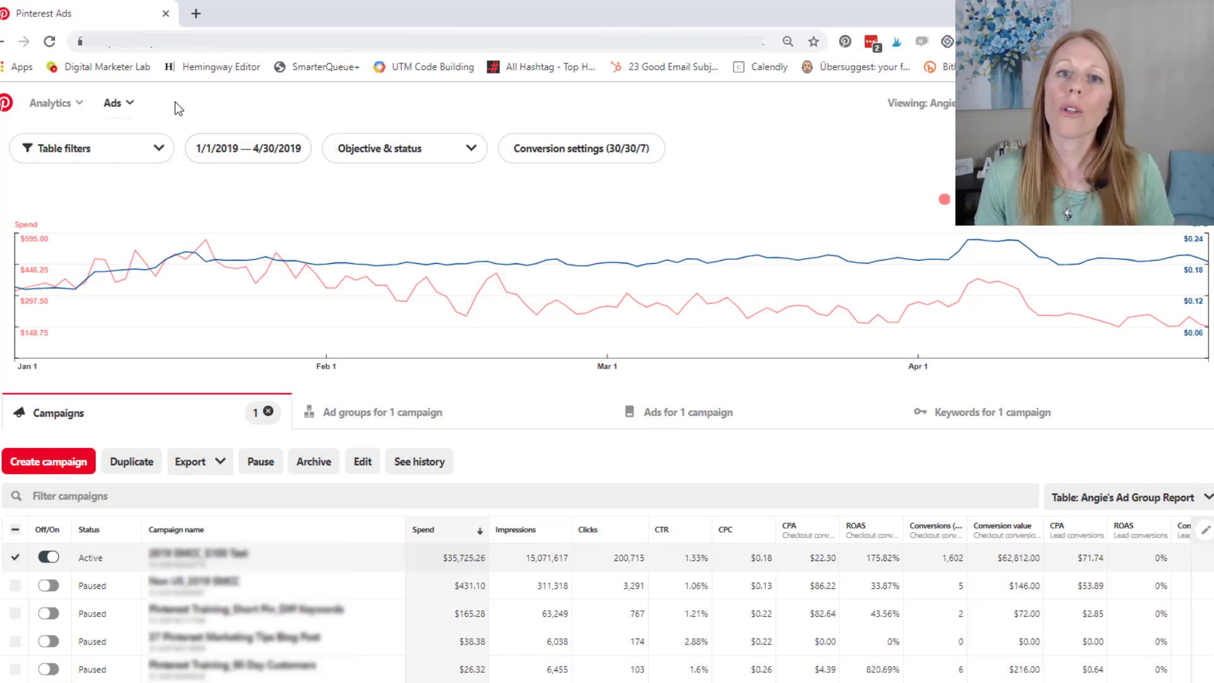
click(126, 104)
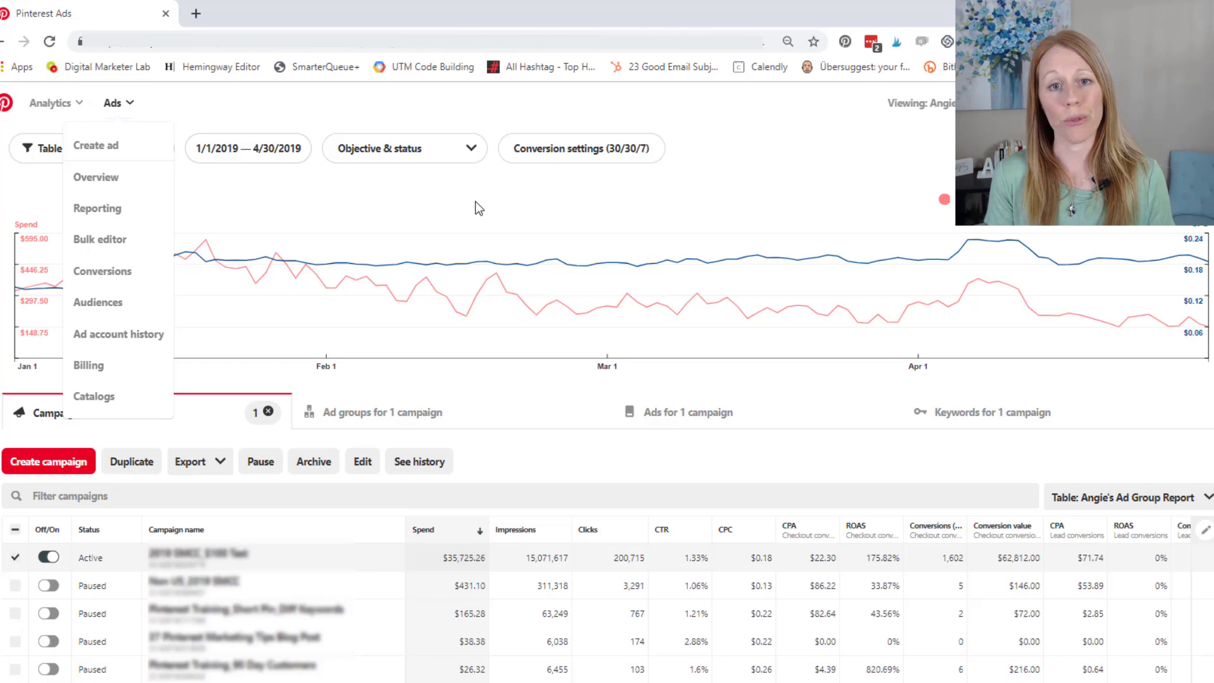
click(436, 411)
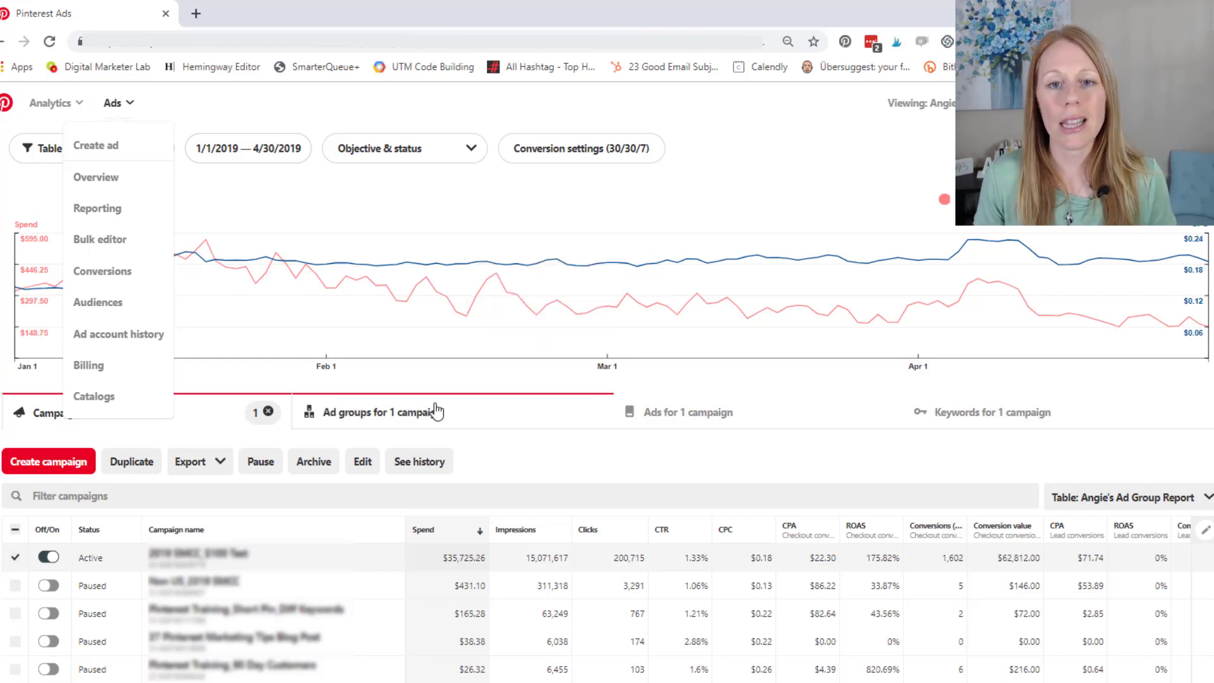
Select the second, third and fourth paused ad groups in the campaign's list
click(373, 422)
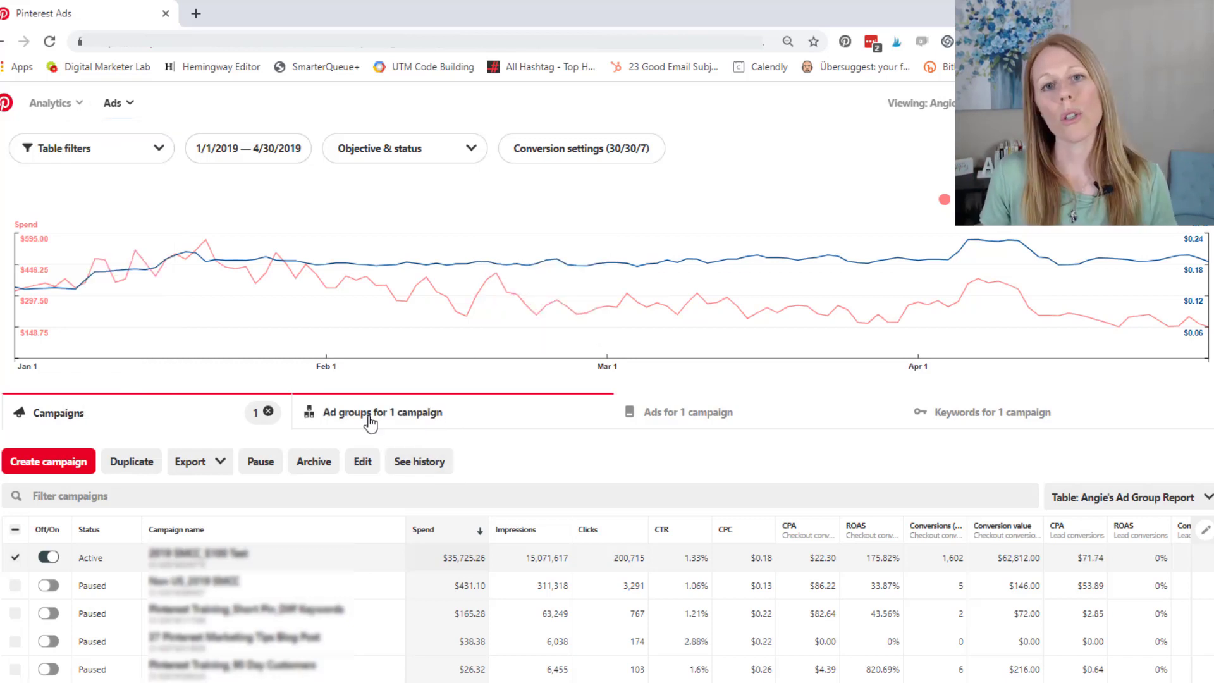
scroll(387, 420, down, 4)
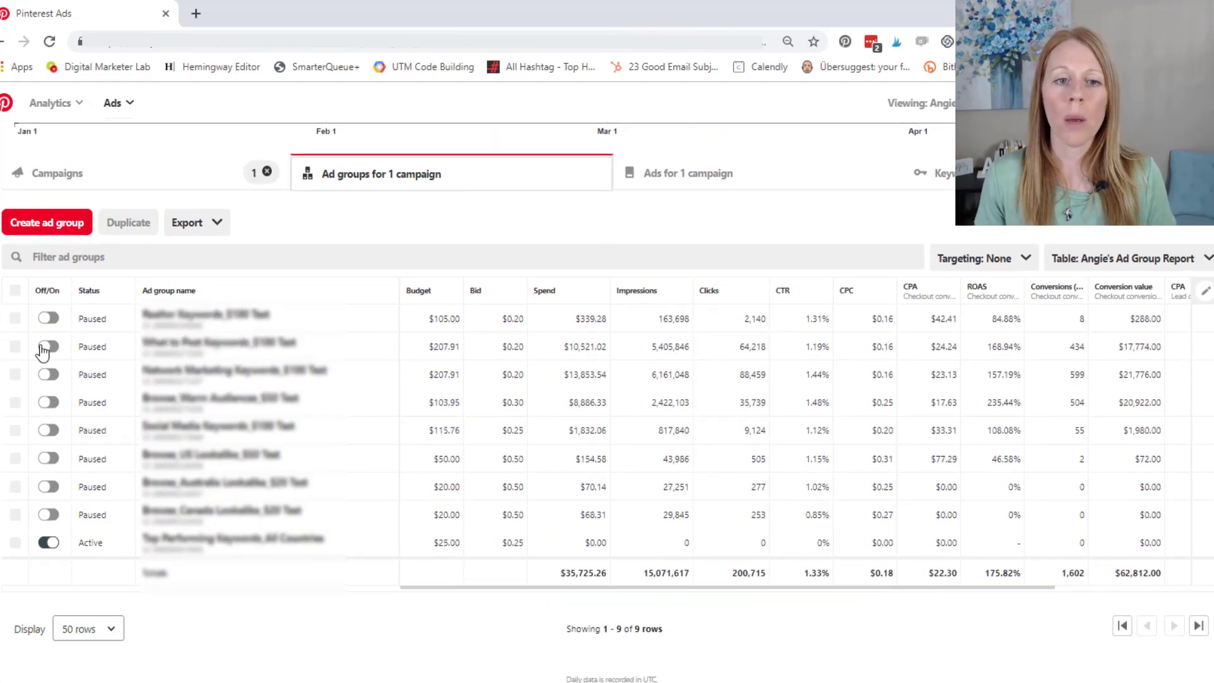
click(15, 346)
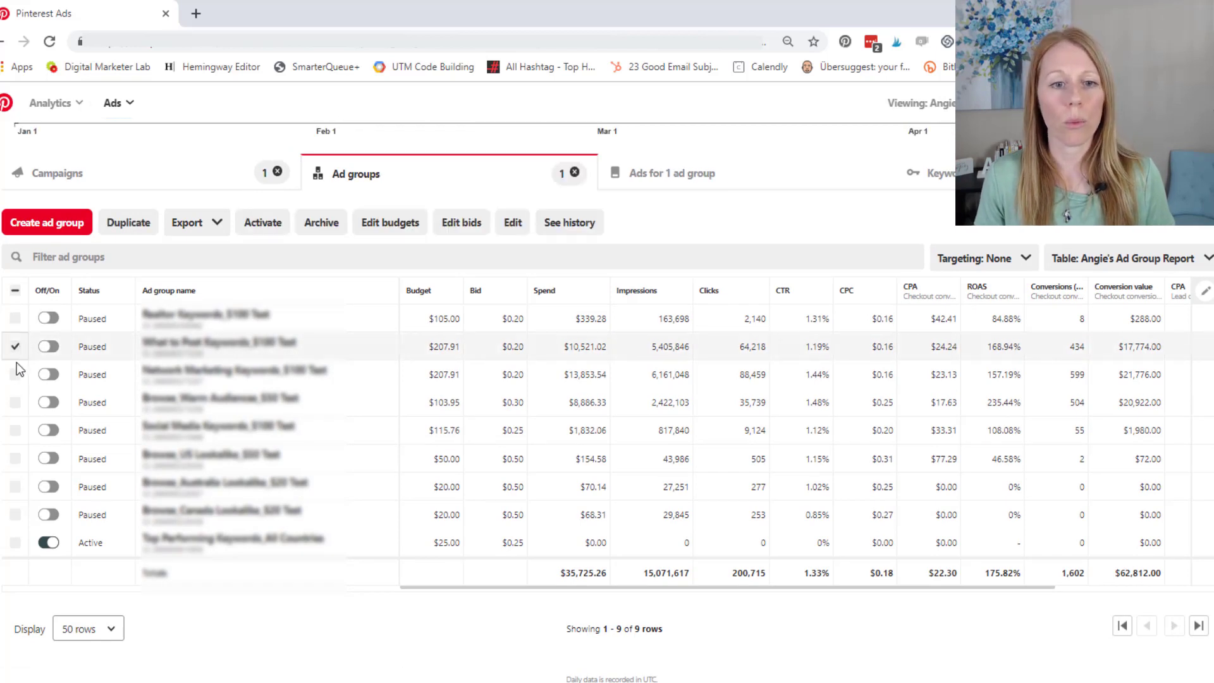
click(15, 403)
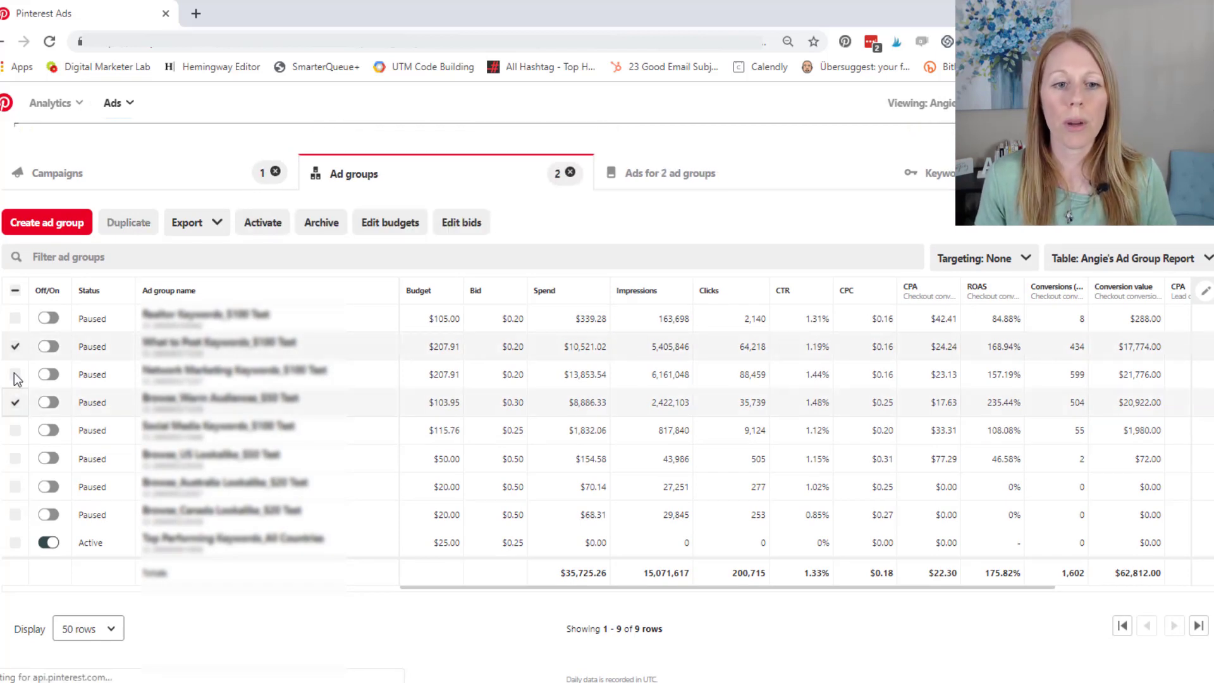
click(16, 374)
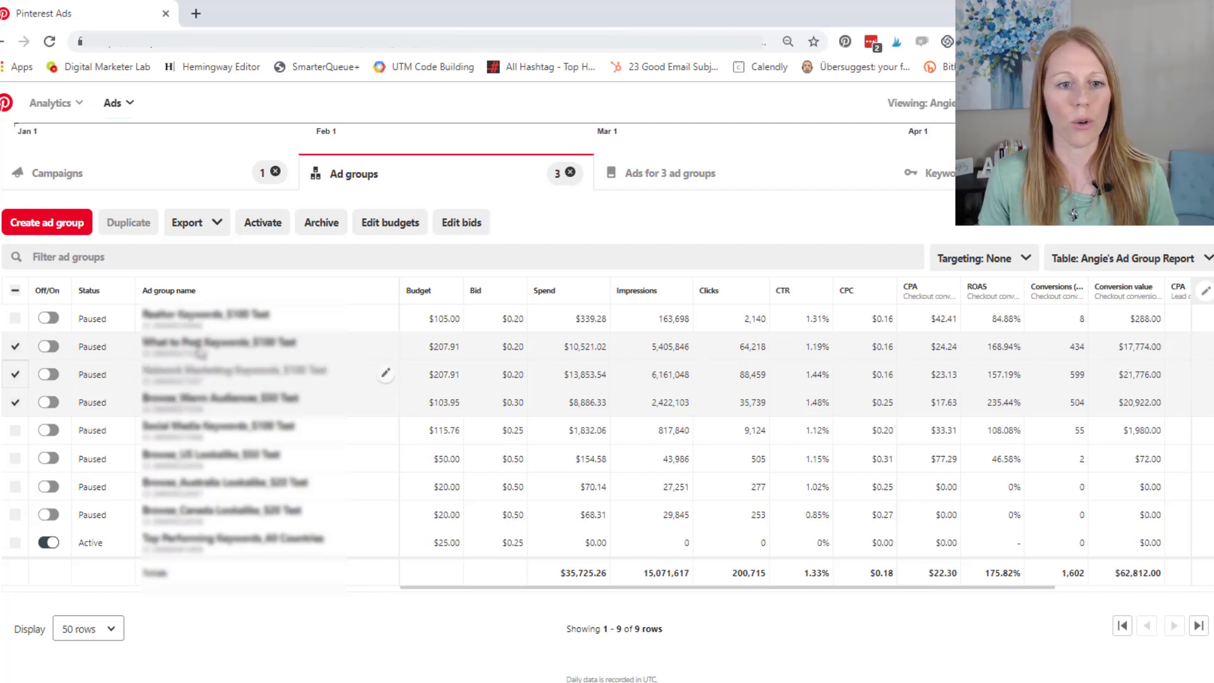
scroll(409, 244, up, 4)
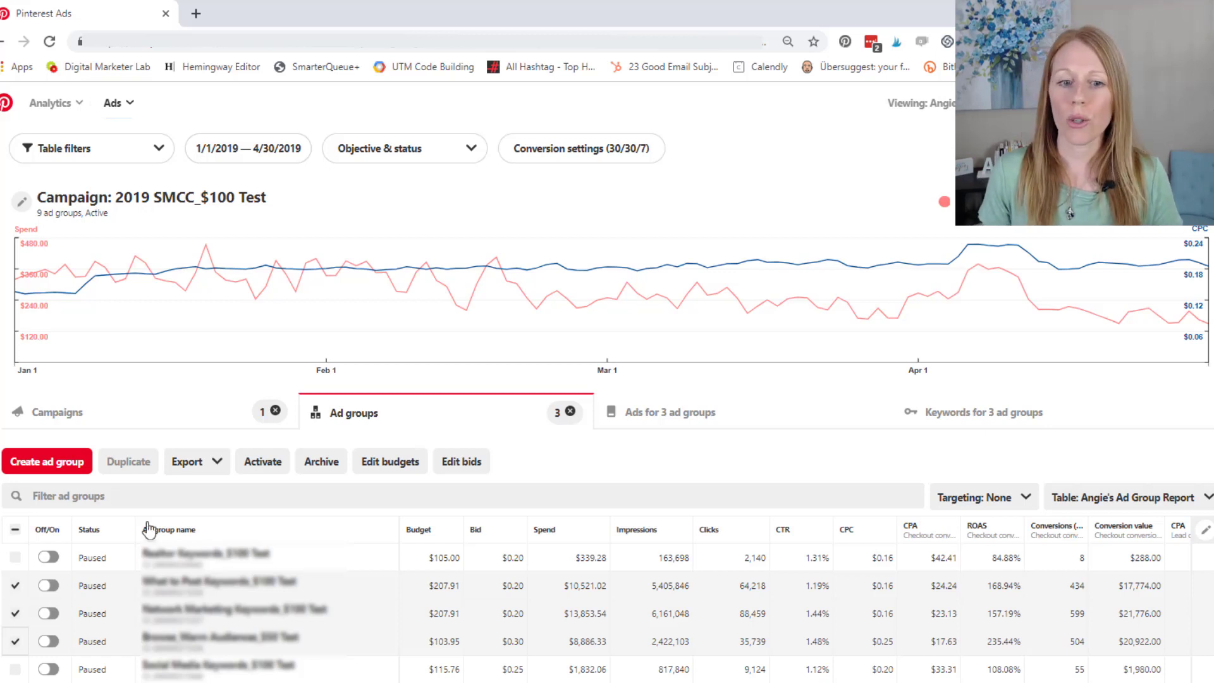
Select all nine ad groups and show their keywords
click(17, 532)
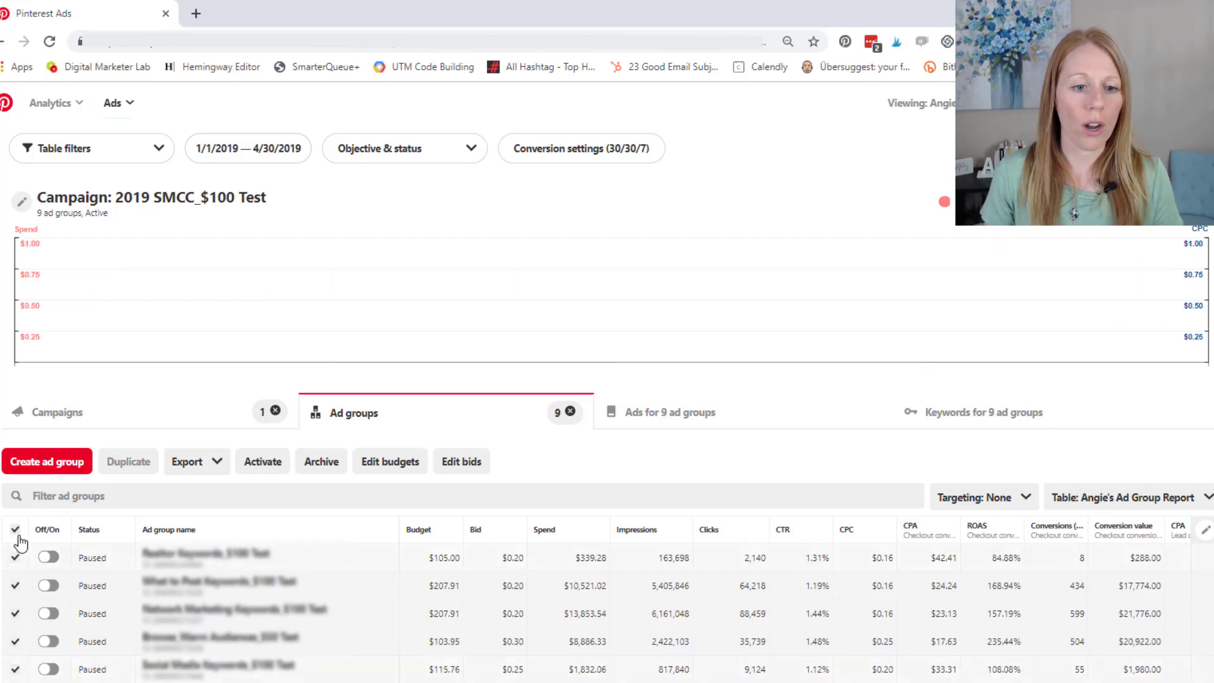
click(978, 420)
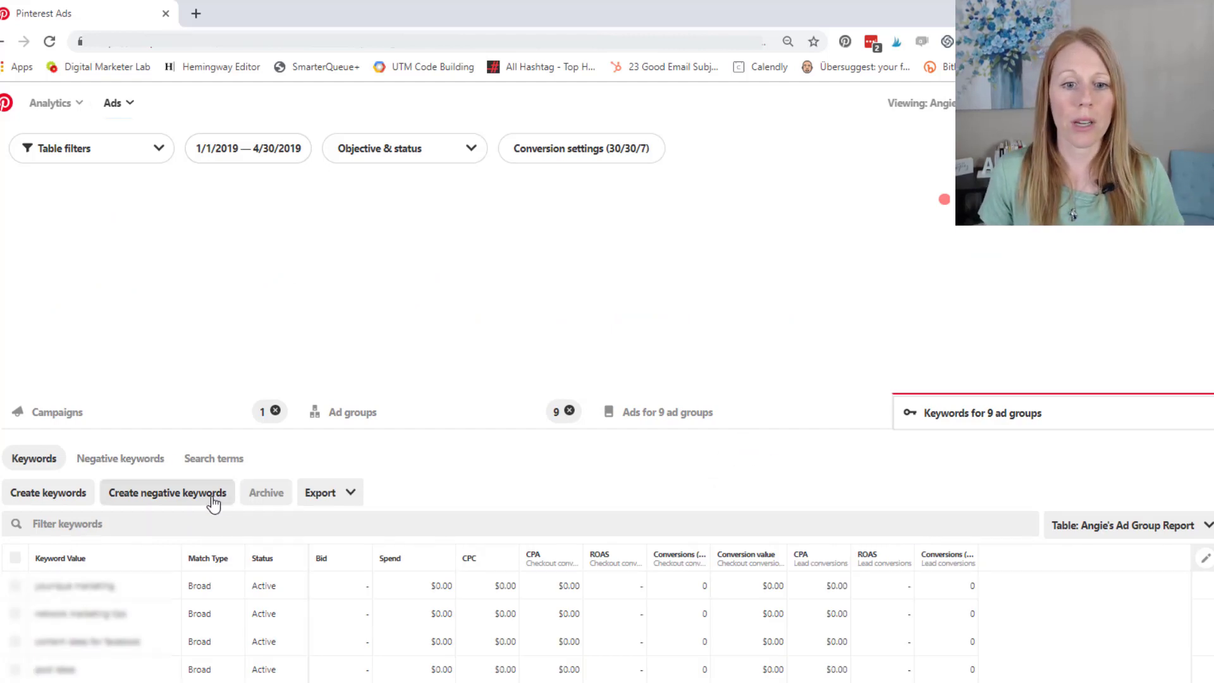
scroll(455, 464, down, 5)
scroll(347, 279, up, 3)
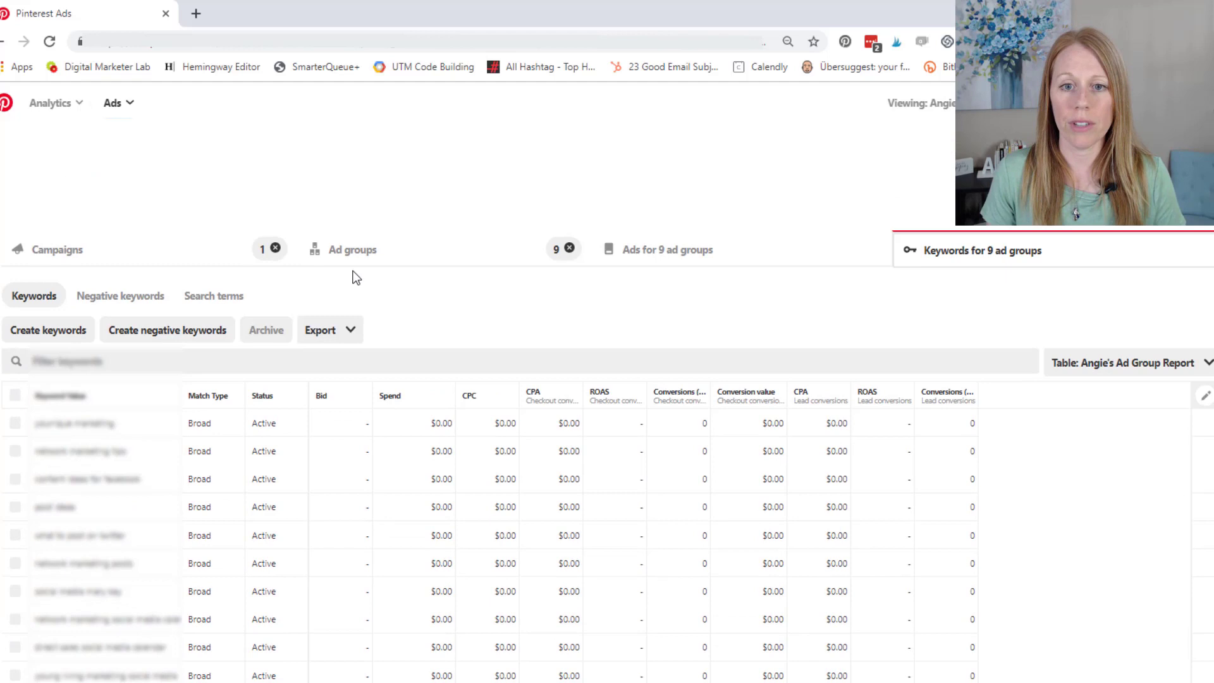
Export the keyword table as a 'Report: Current table view' and open the downloaded file
click(351, 336)
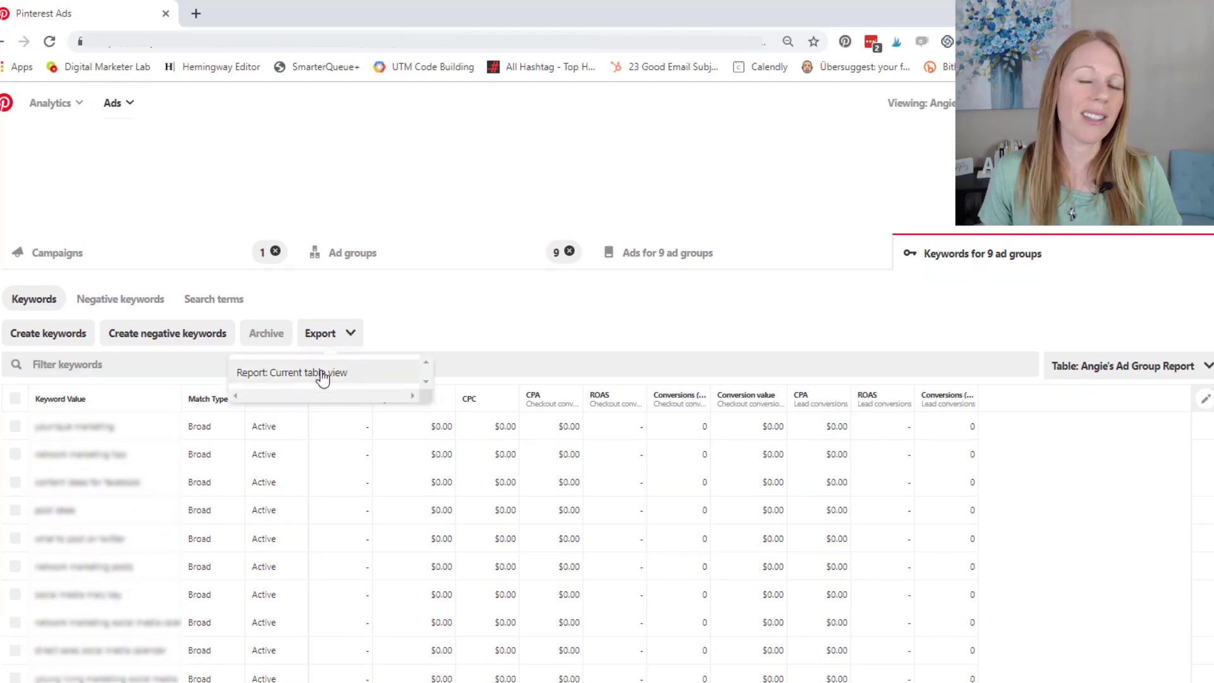
click(322, 375)
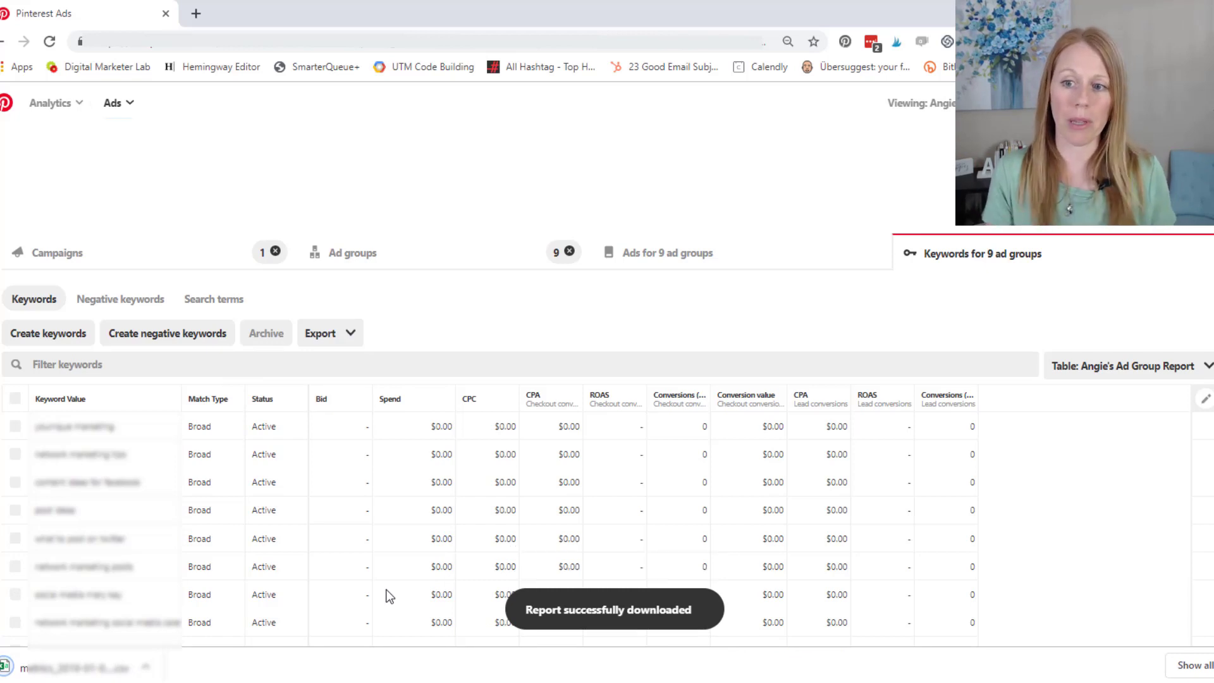
click(37, 669)
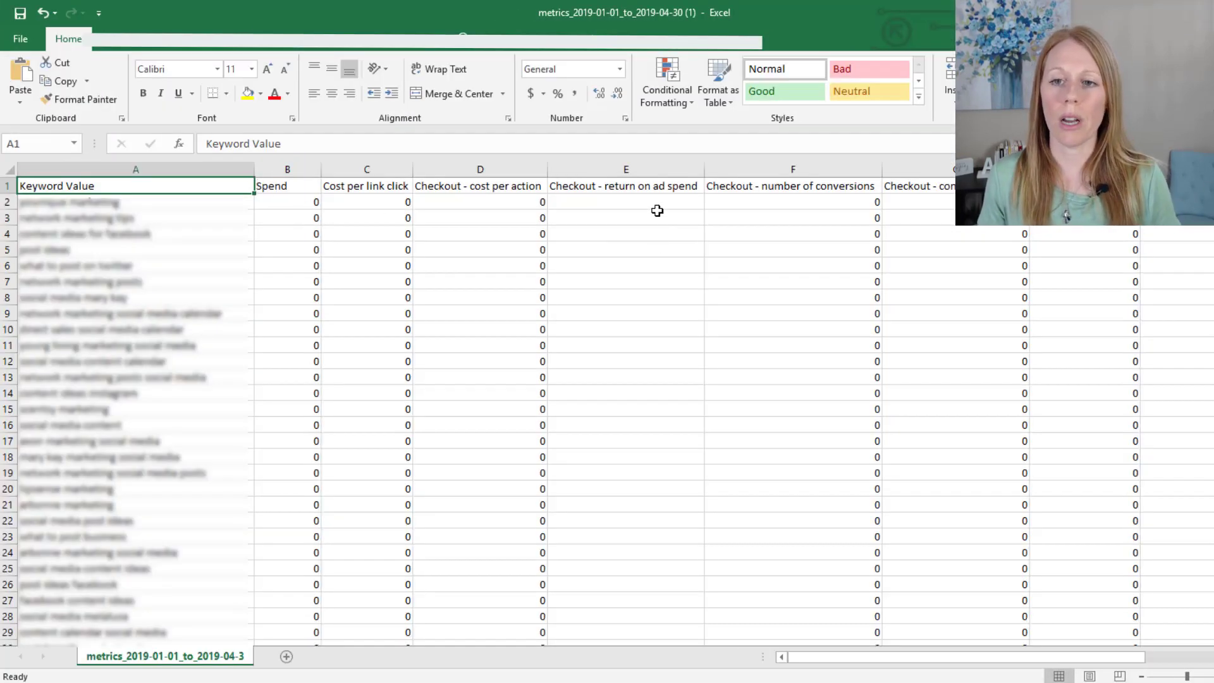
Sort the data by Checkout - return on ad spend, Largest to Smallest
click(617, 187)
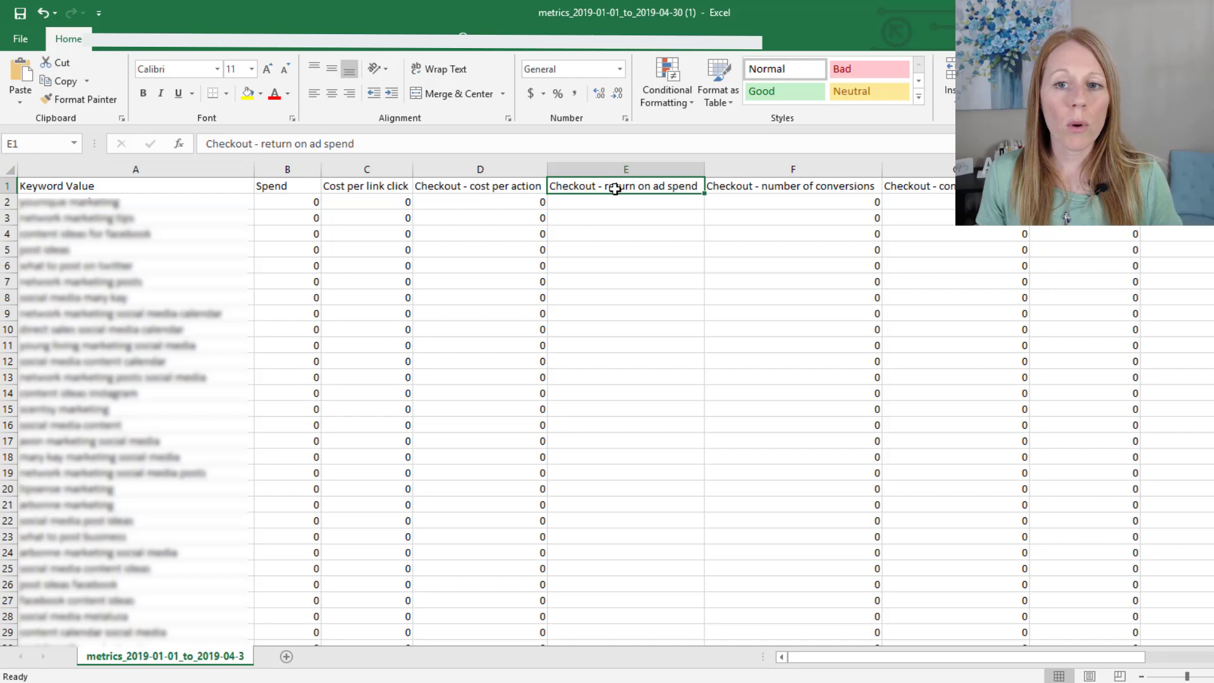
click(294, 38)
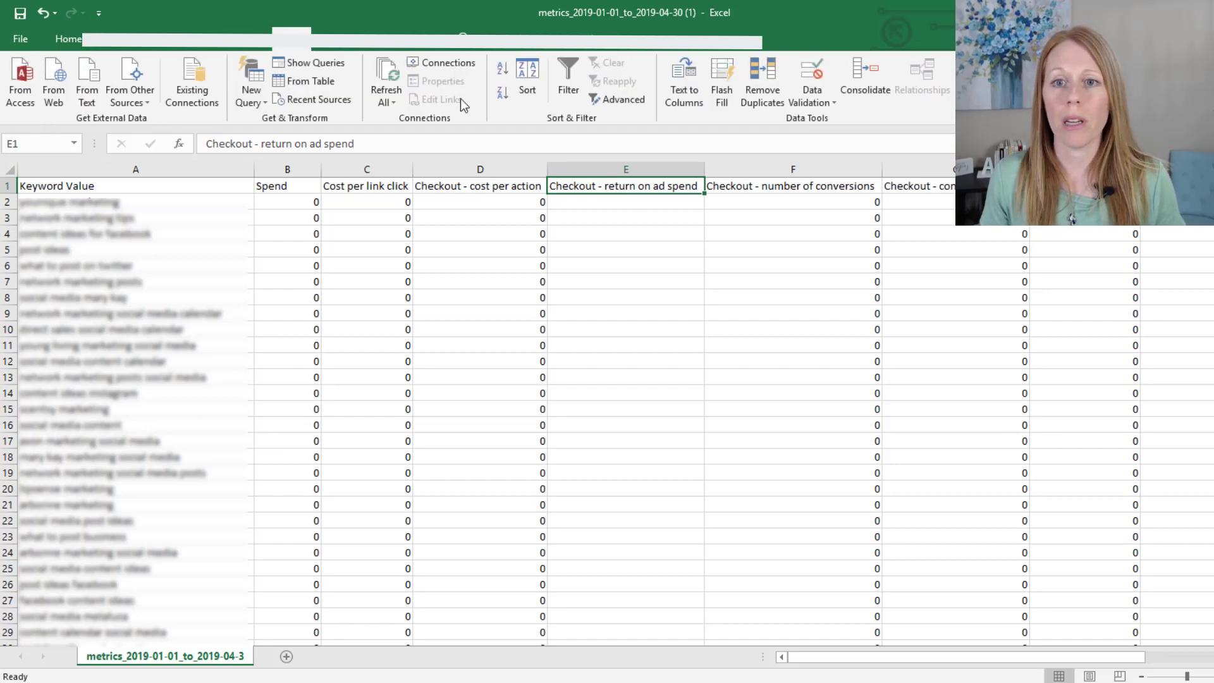
click(523, 78)
click(672, 387)
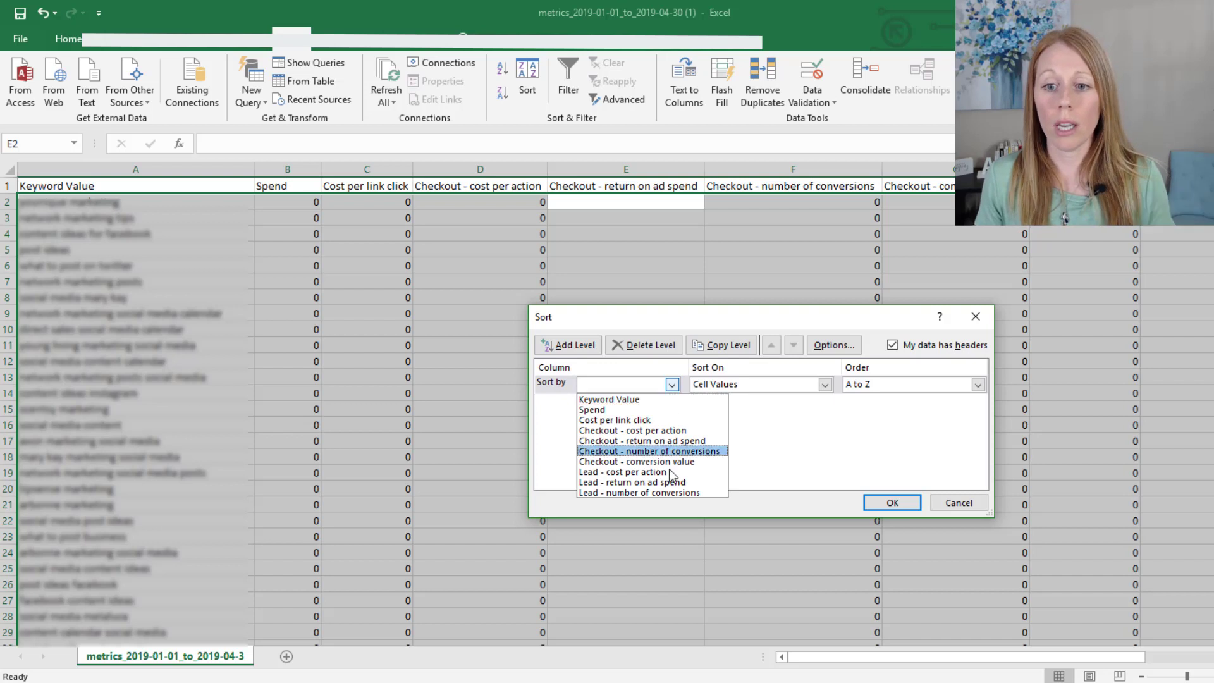
click(712, 441)
click(879, 386)
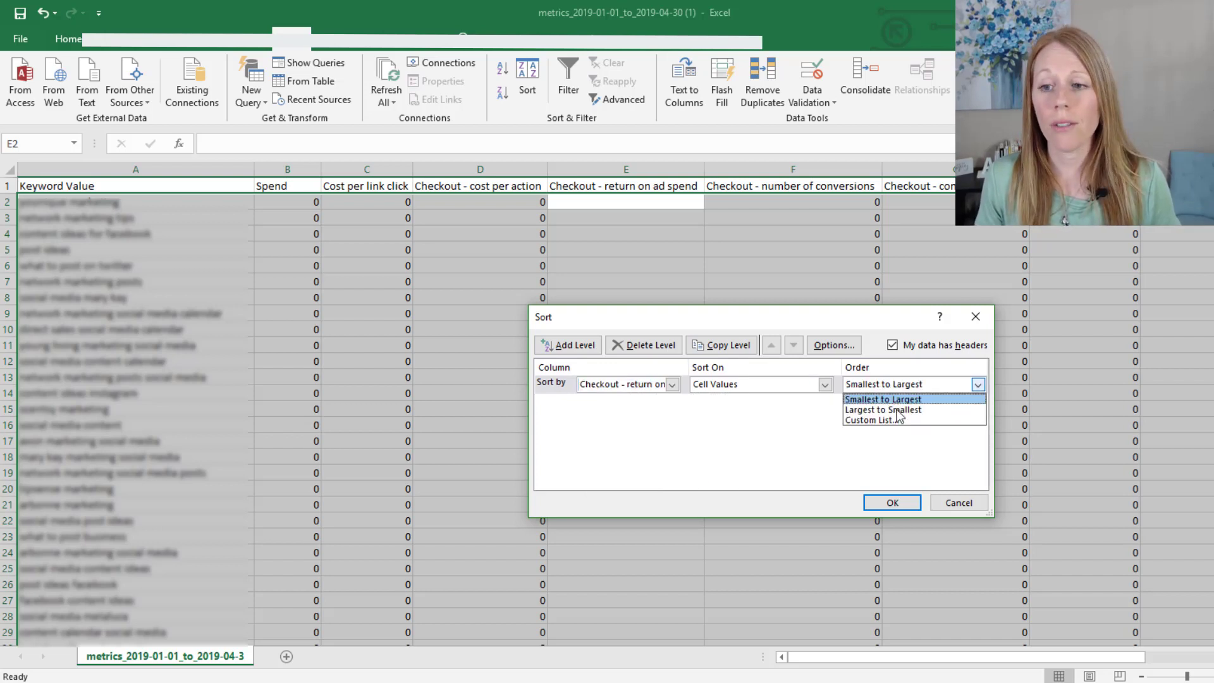
click(895, 406)
click(892, 502)
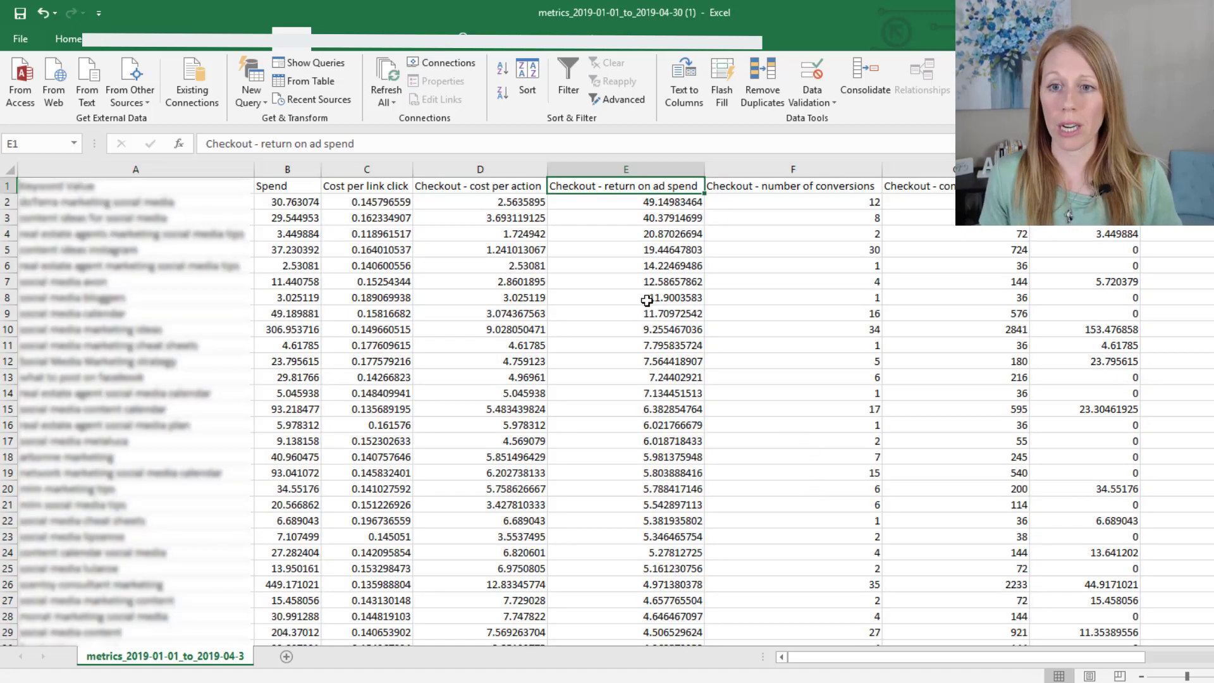
Scroll the sorted sheet to find where return on ad spend drops below 1
scroll(629, 325, down, 11)
scroll(626, 332, down, 10)
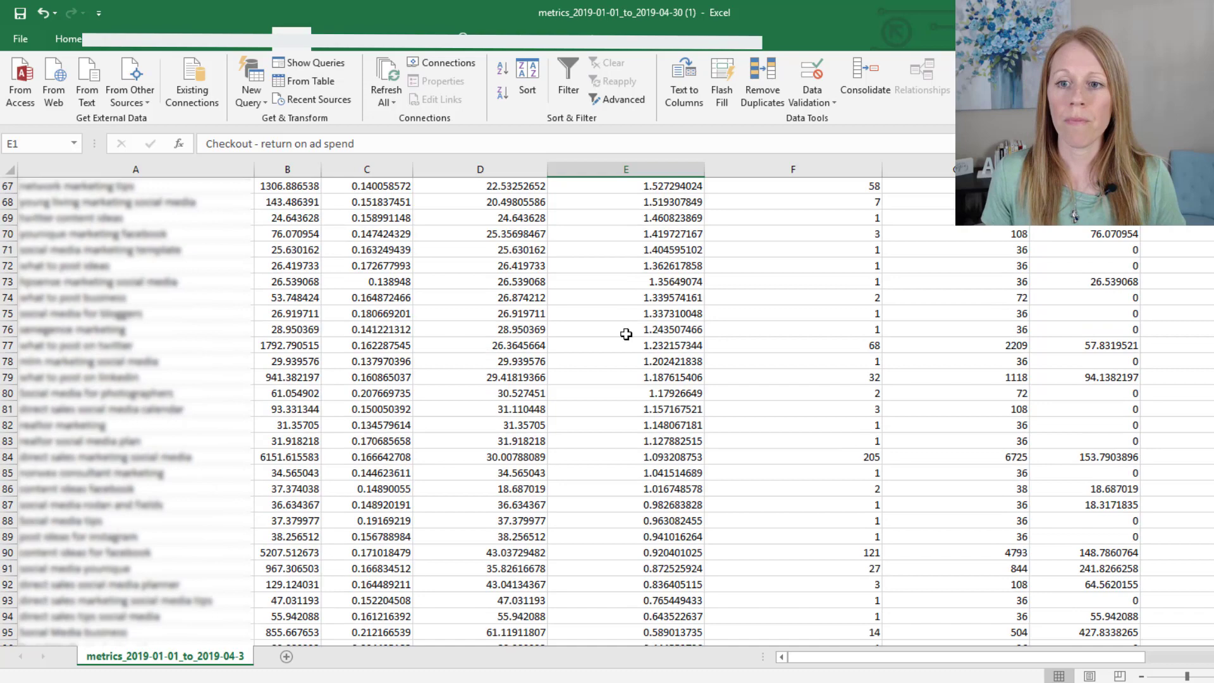
key(Down)
scroll(614, 312, down, 6)
scroll(614, 312, down, 16)
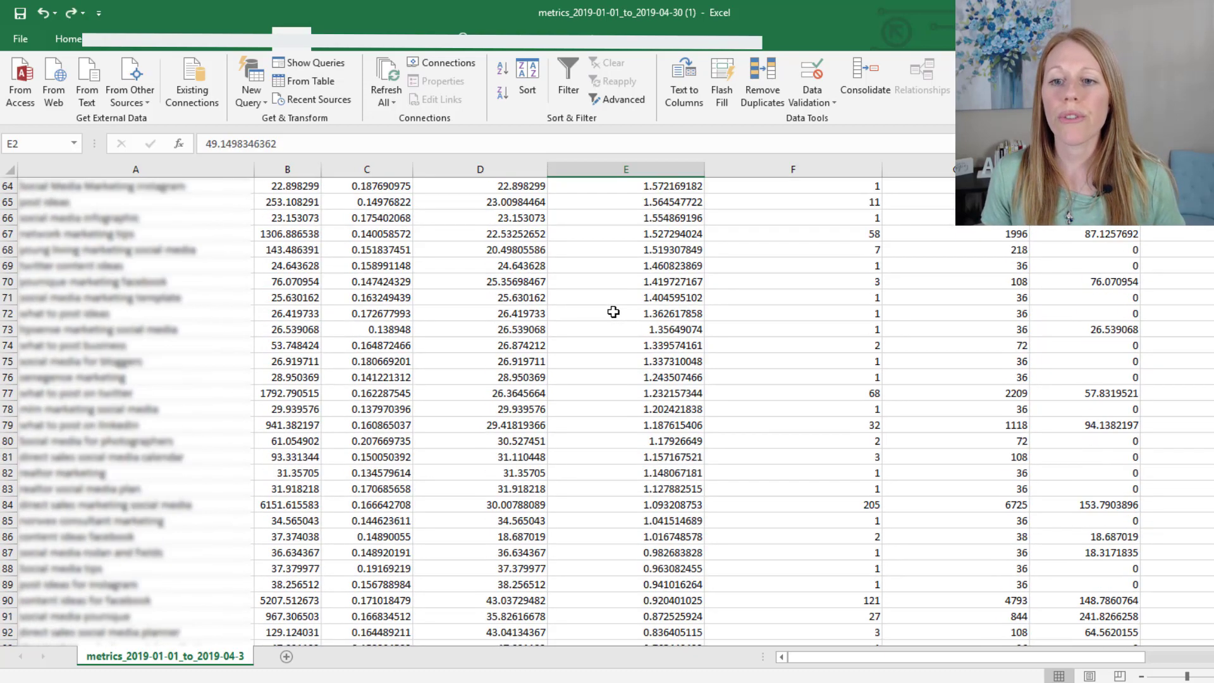
scroll(616, 311, up, 3)
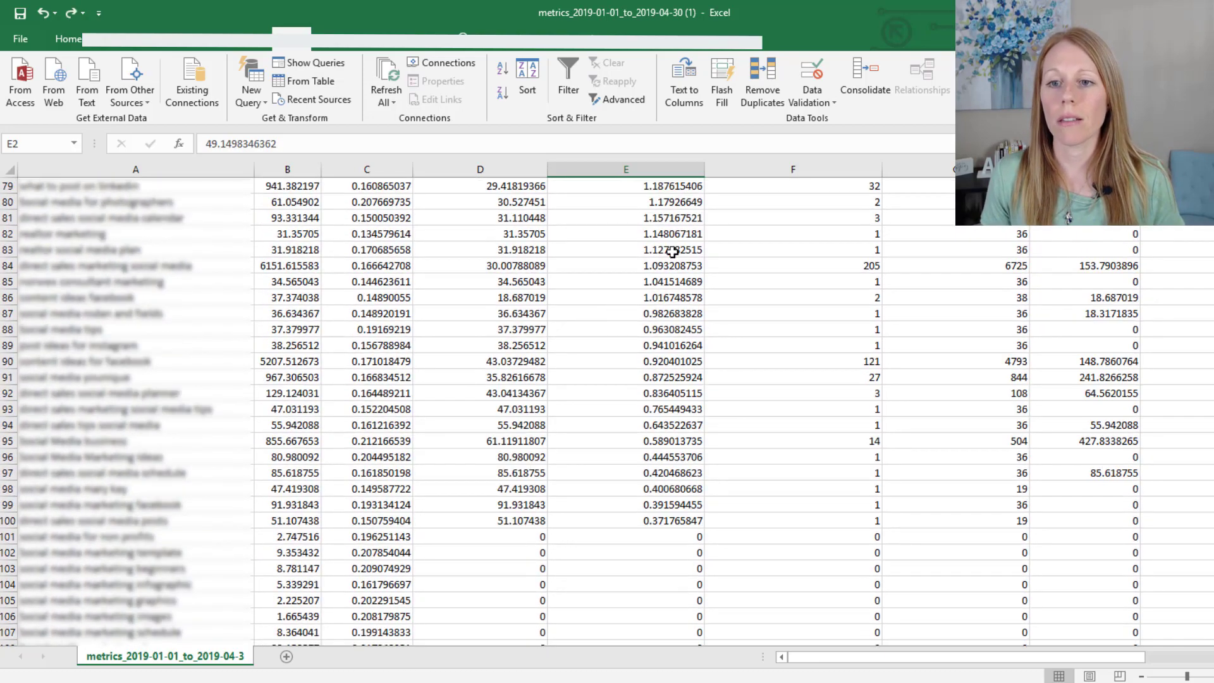
click(645, 269)
click(598, 314)
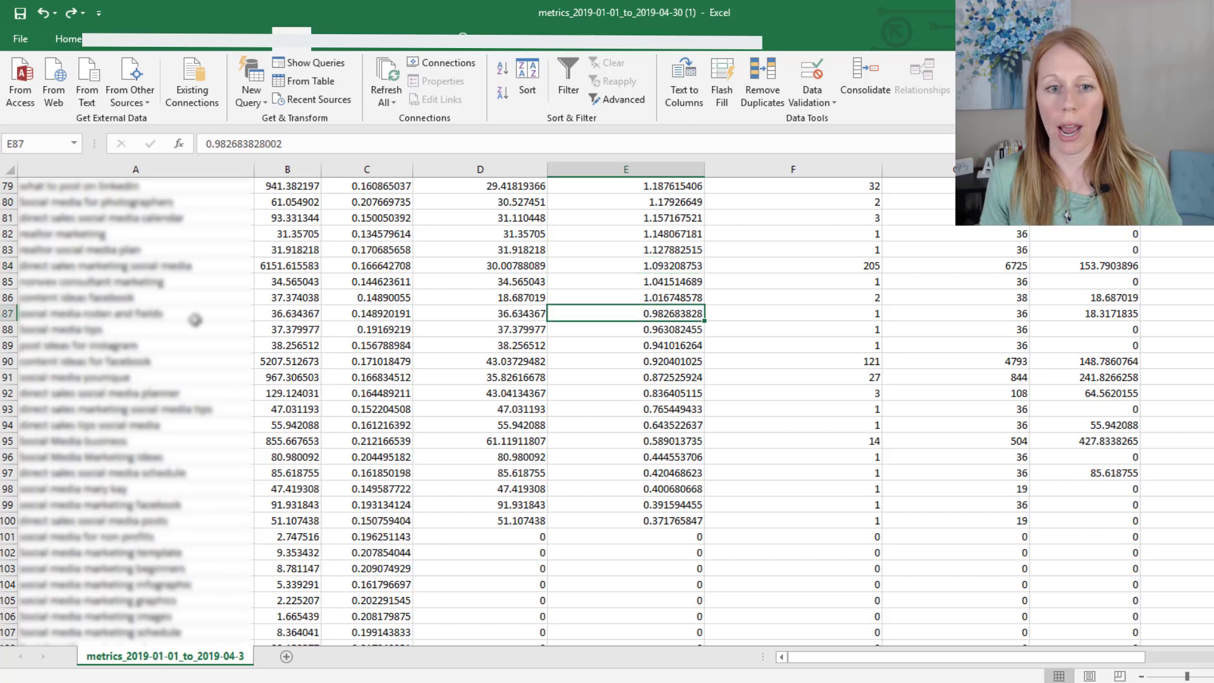
Clear keyword rows 87 to the end of the data, then check the values left in rows 75–86
drag(9, 316, 651, 599)
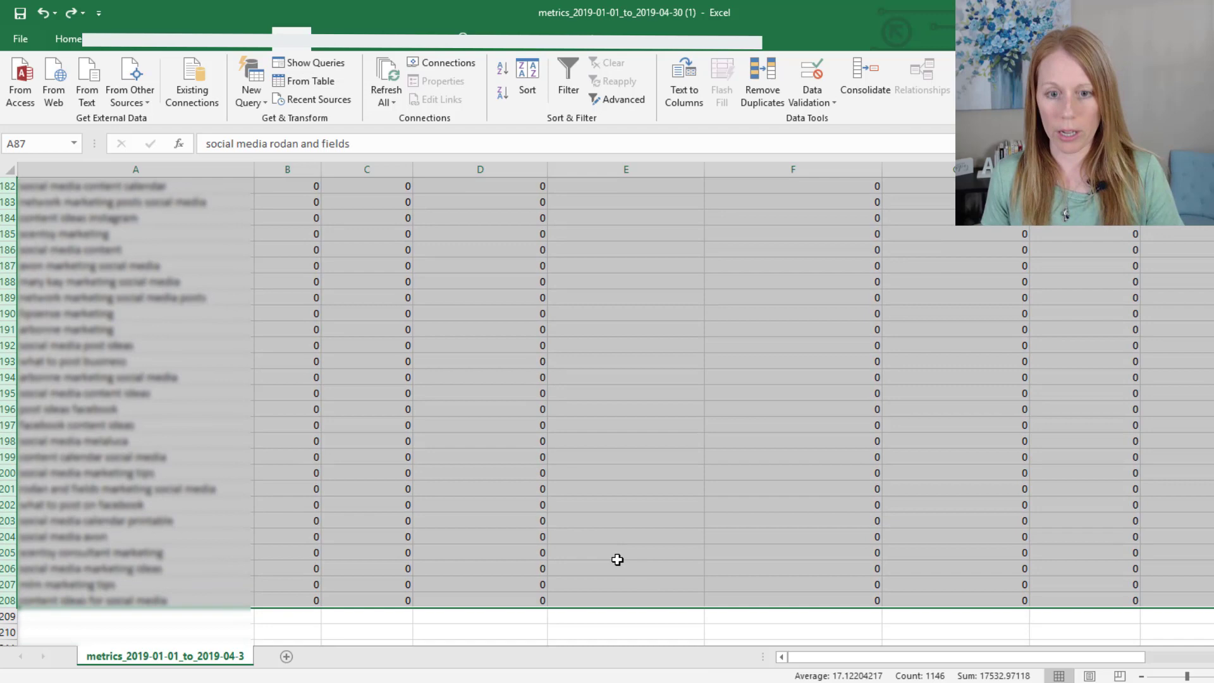
key(Delete)
click(632, 506)
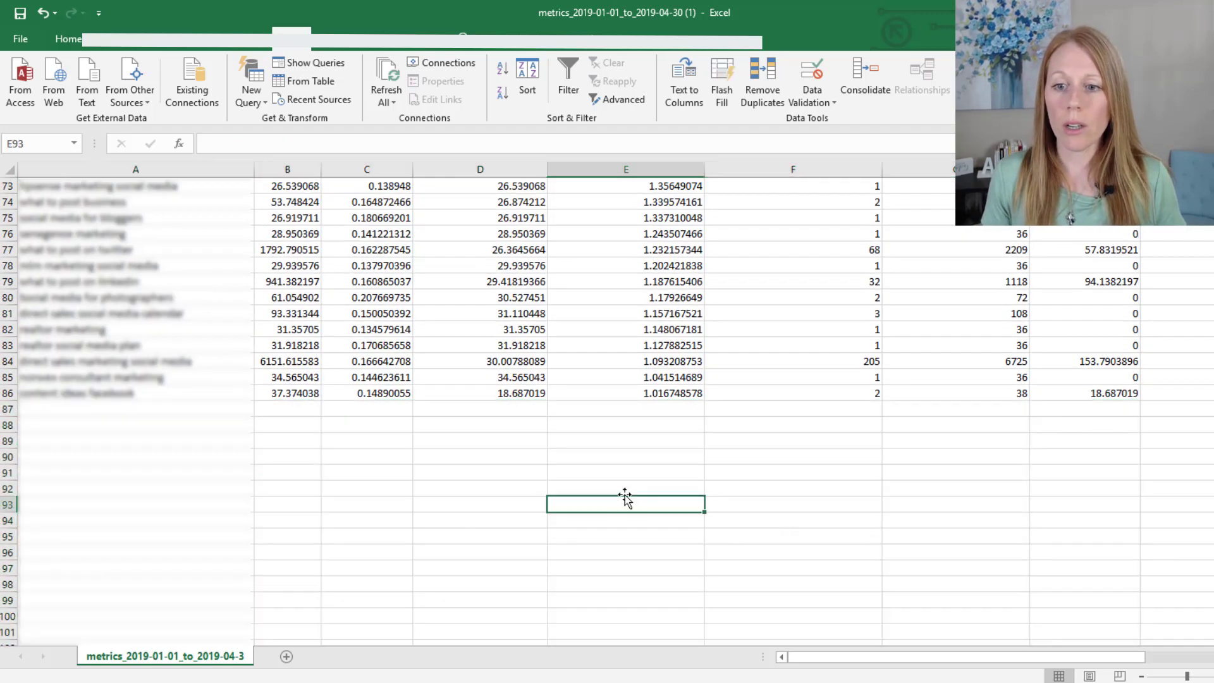
click(158, 394)
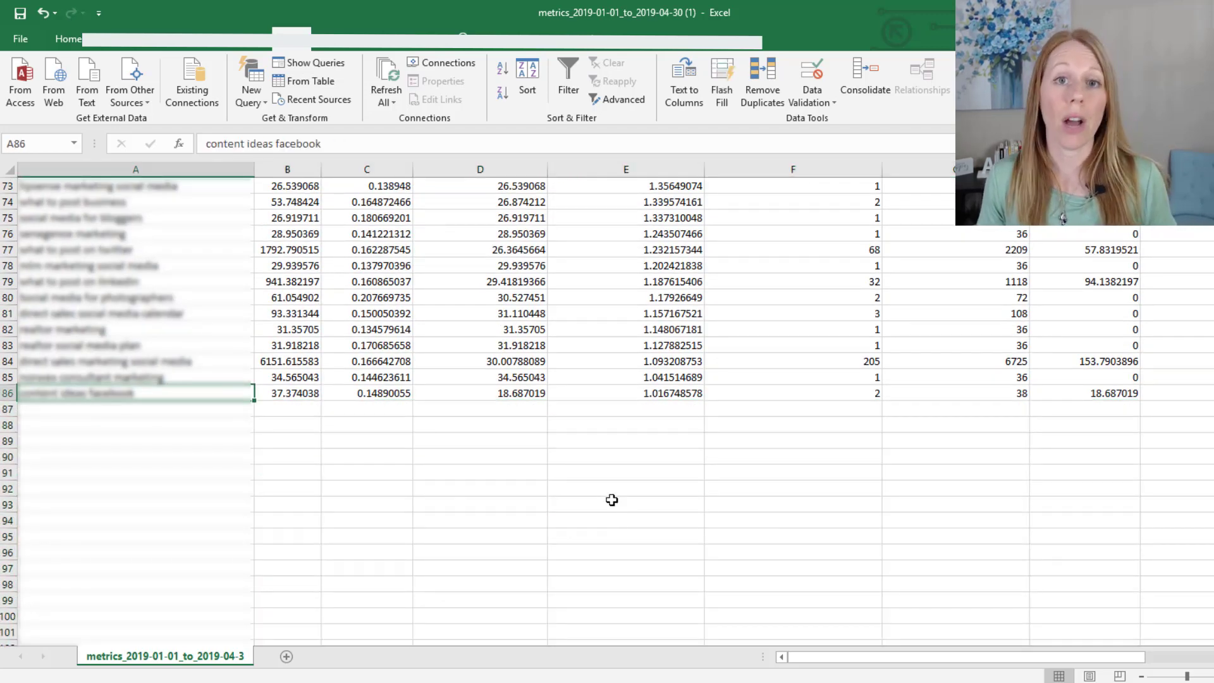
click(605, 412)
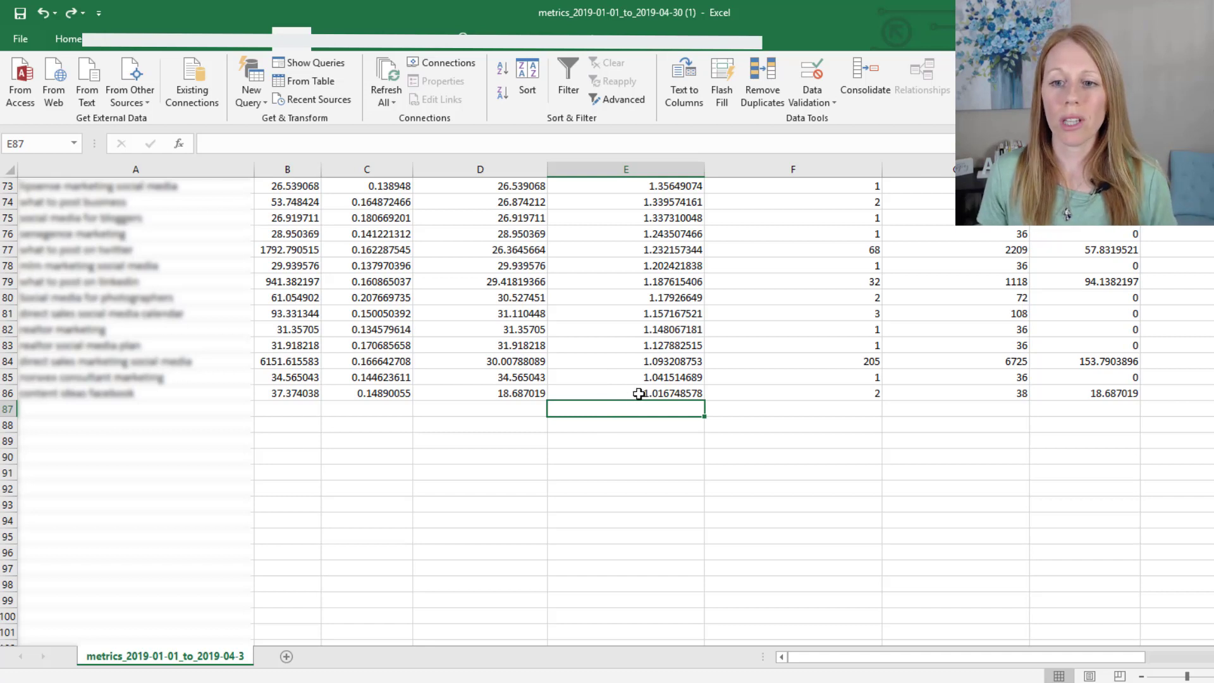
drag(639, 393, 631, 278)
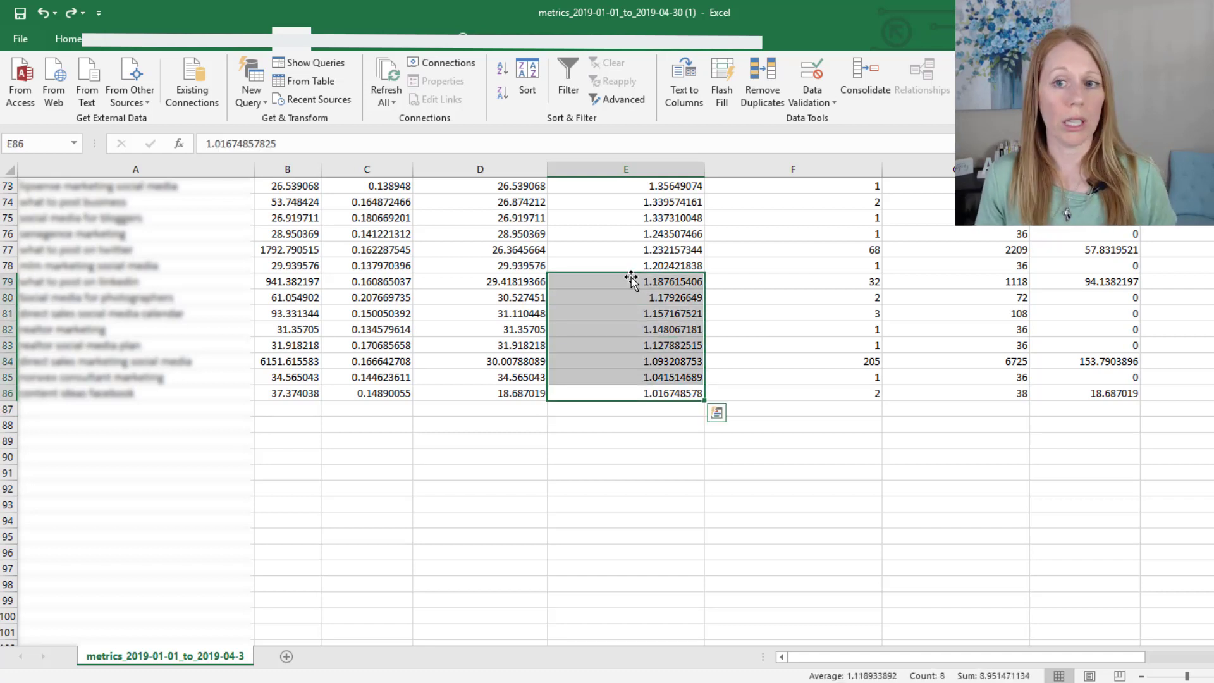
click(586, 219)
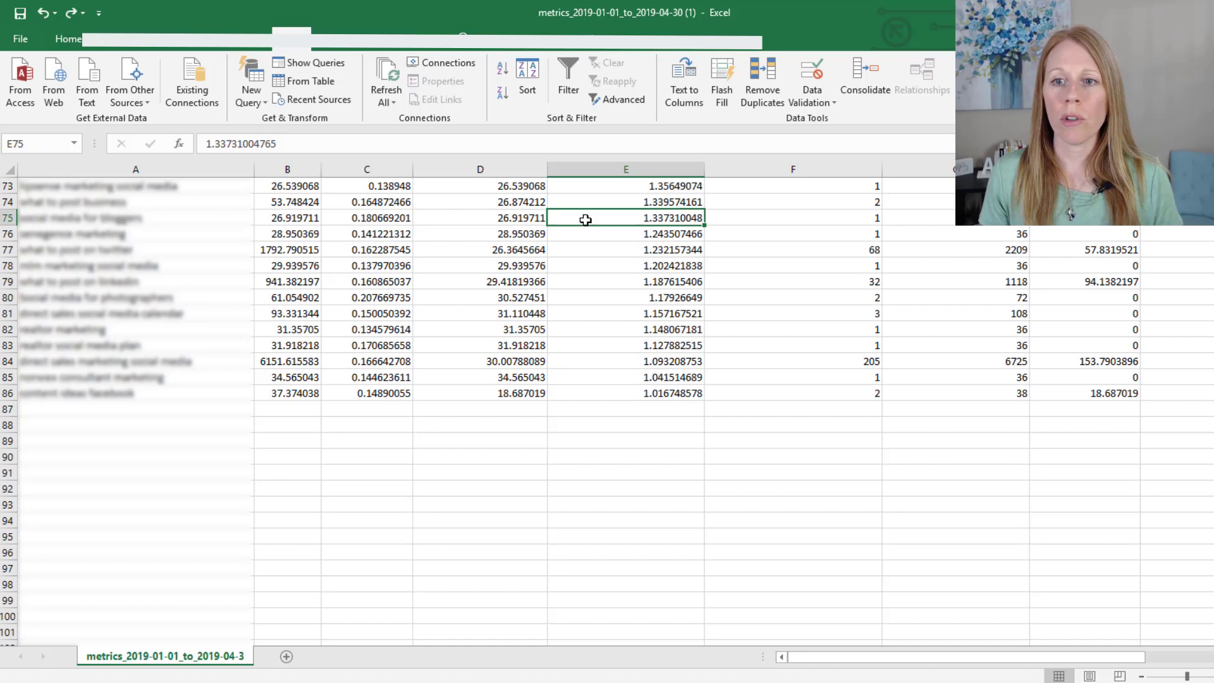
Clear rows 51–86, leaving only the 49 keywords in rows 2–50
scroll(609, 287, up, 7)
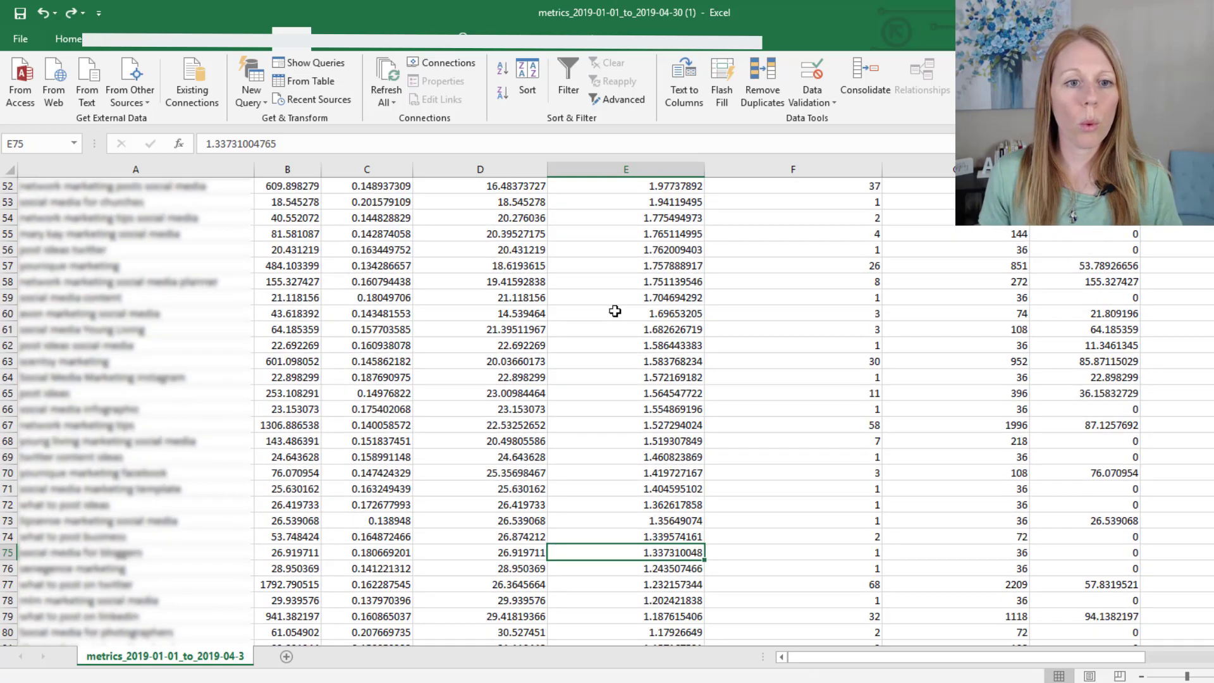
scroll(614, 311, up, 2)
click(62, 251)
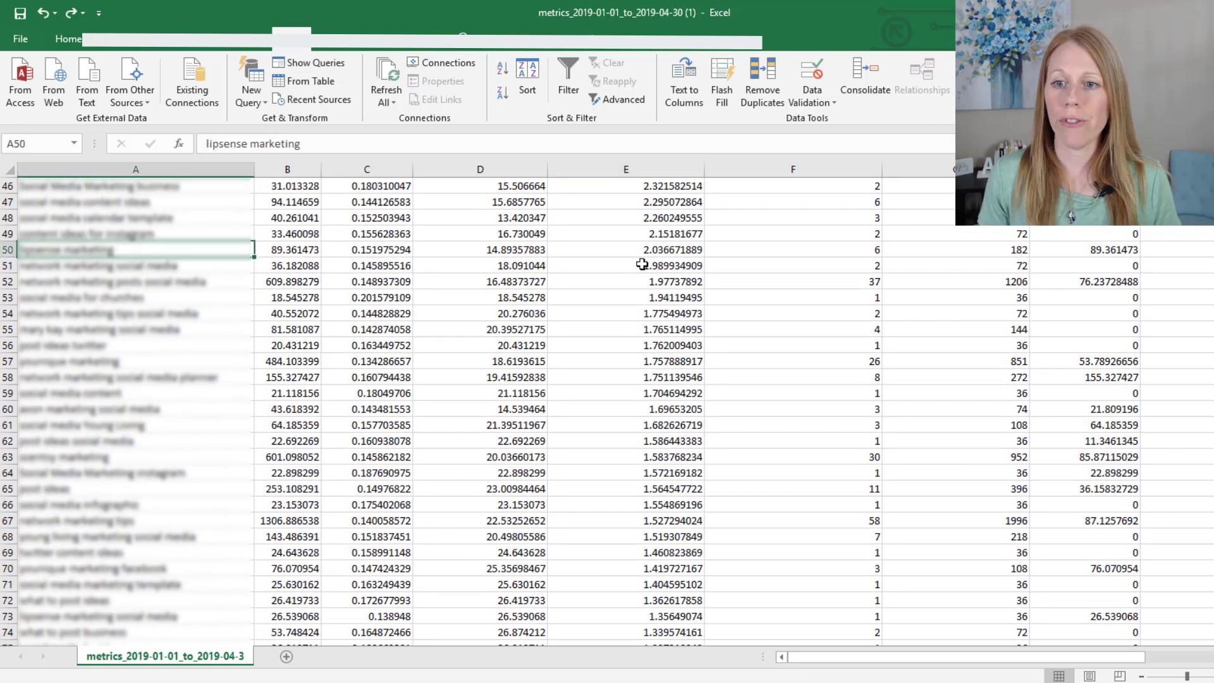
click(653, 252)
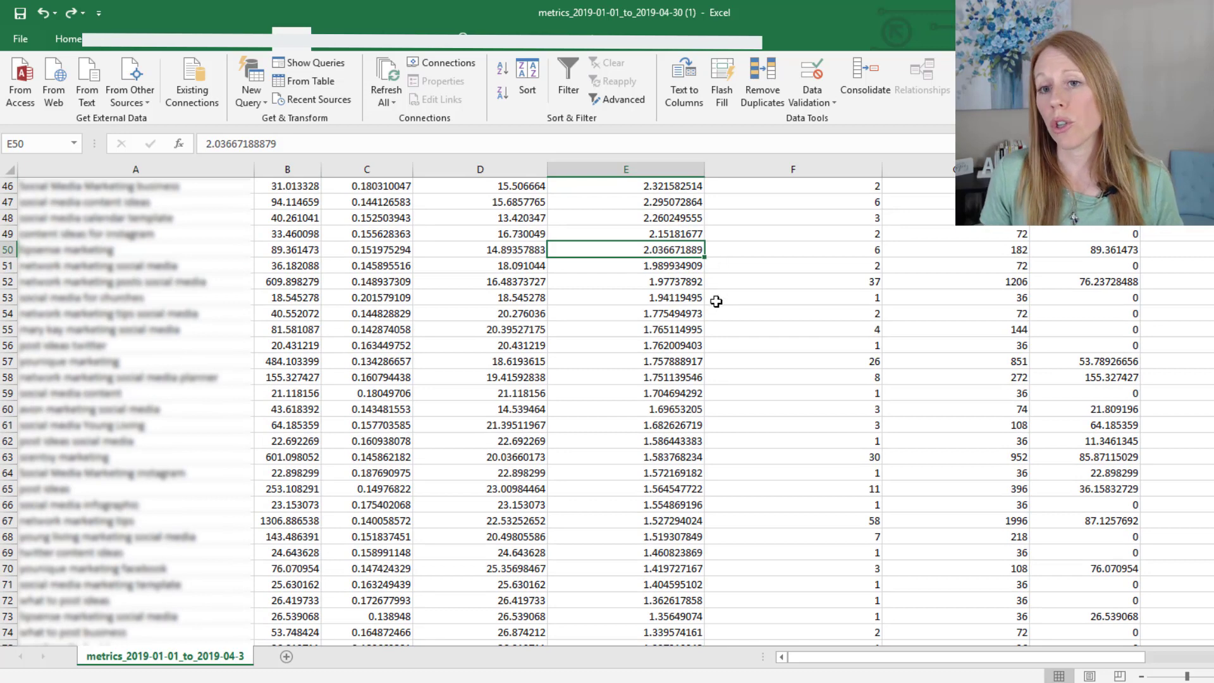
click(94, 273)
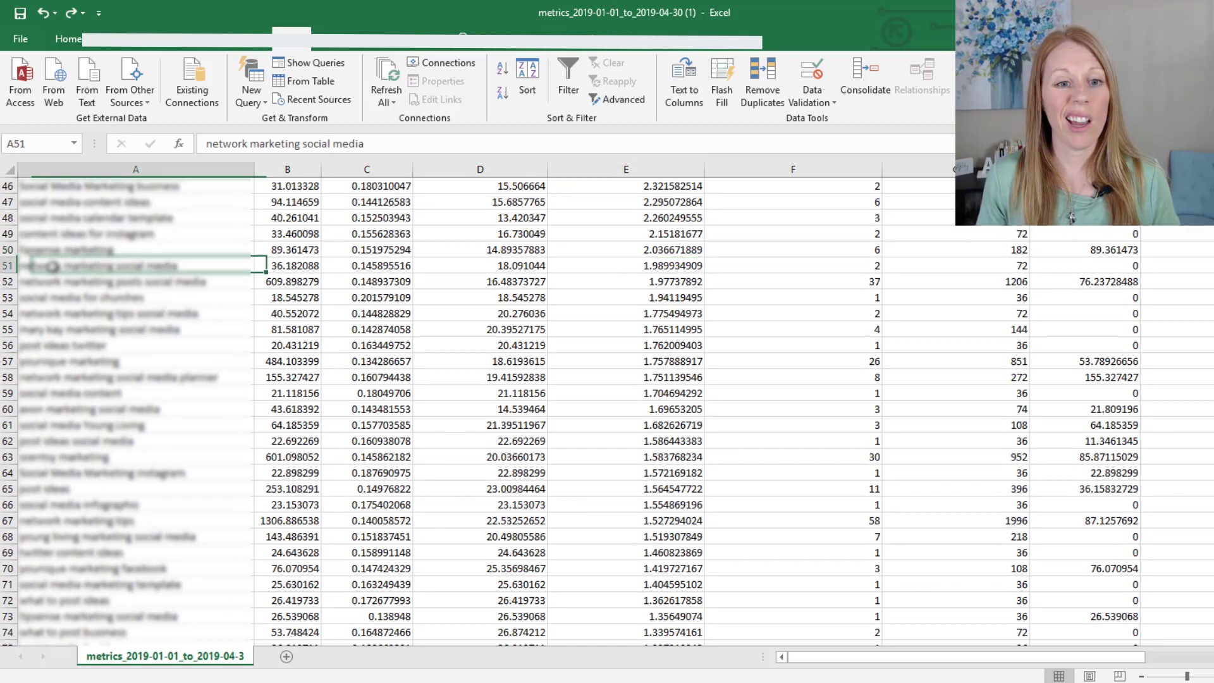
drag(7, 266, 15, 473)
drag(282, 588, 285, 648)
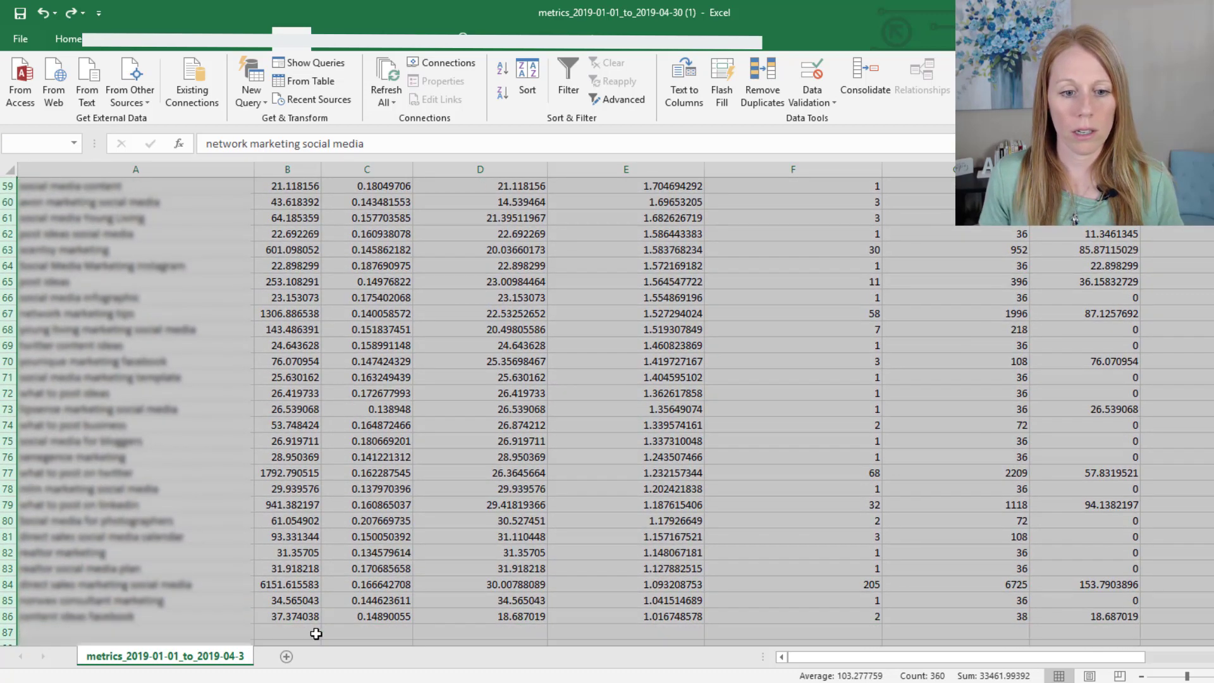
key(Delete)
scroll(360, 639, up, 7)
click(357, 532)
scroll(215, 517, up, 3)
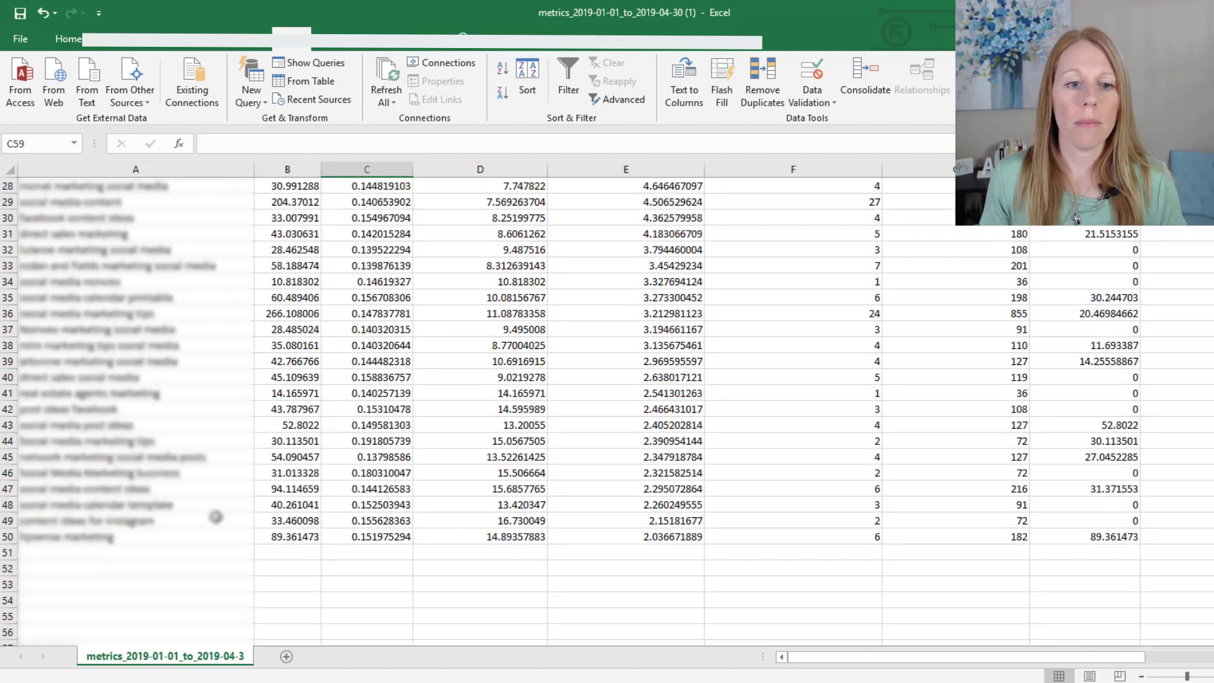
click(133, 536)
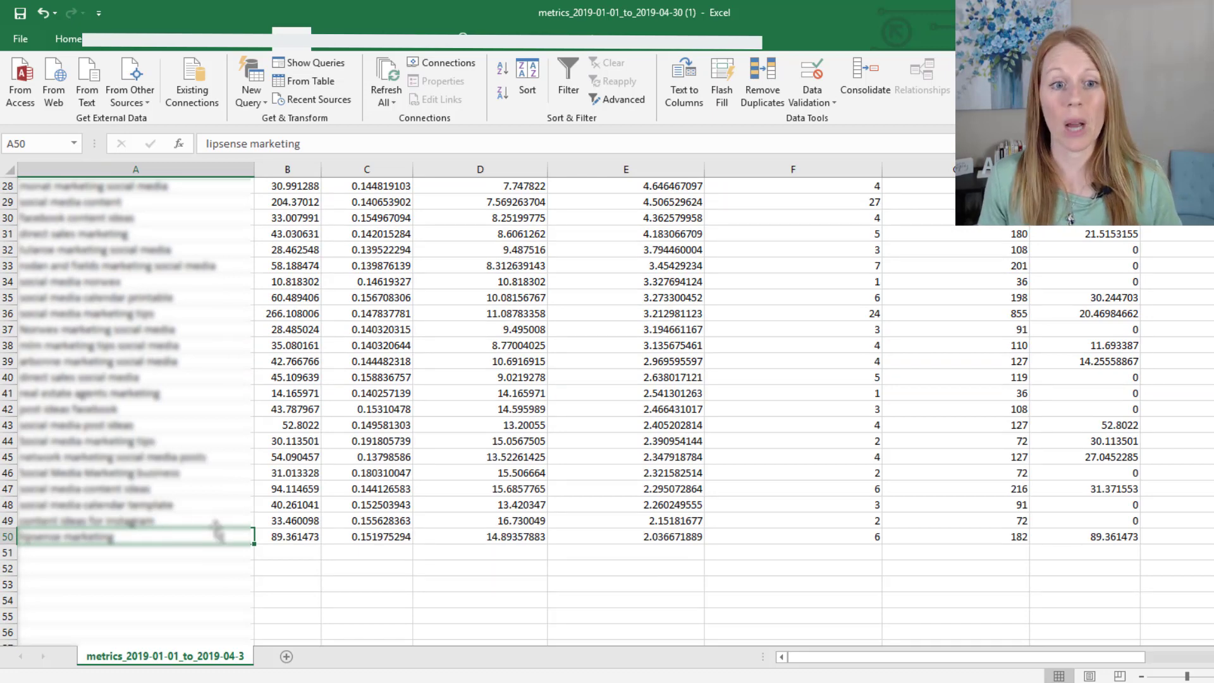
scroll(184, 506, up, 9)
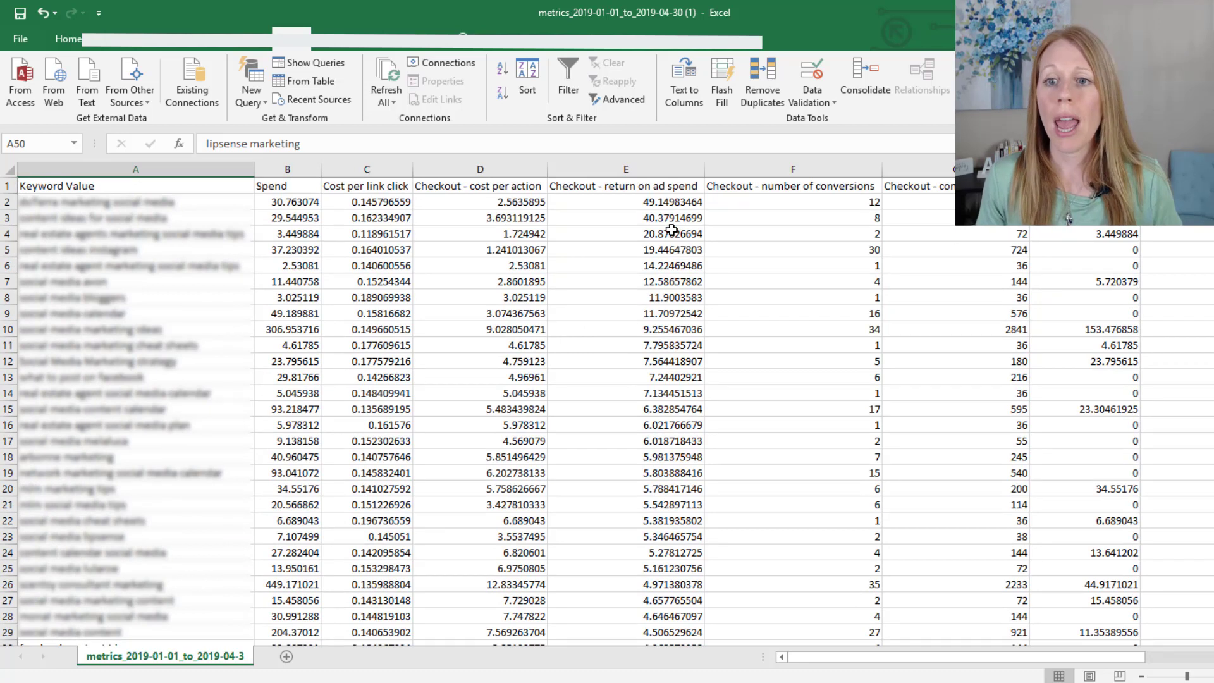
Review the top return-on-ad-spend rows, ending on row 2's checkout cost per action in D2
drag(679, 204, 80, 215)
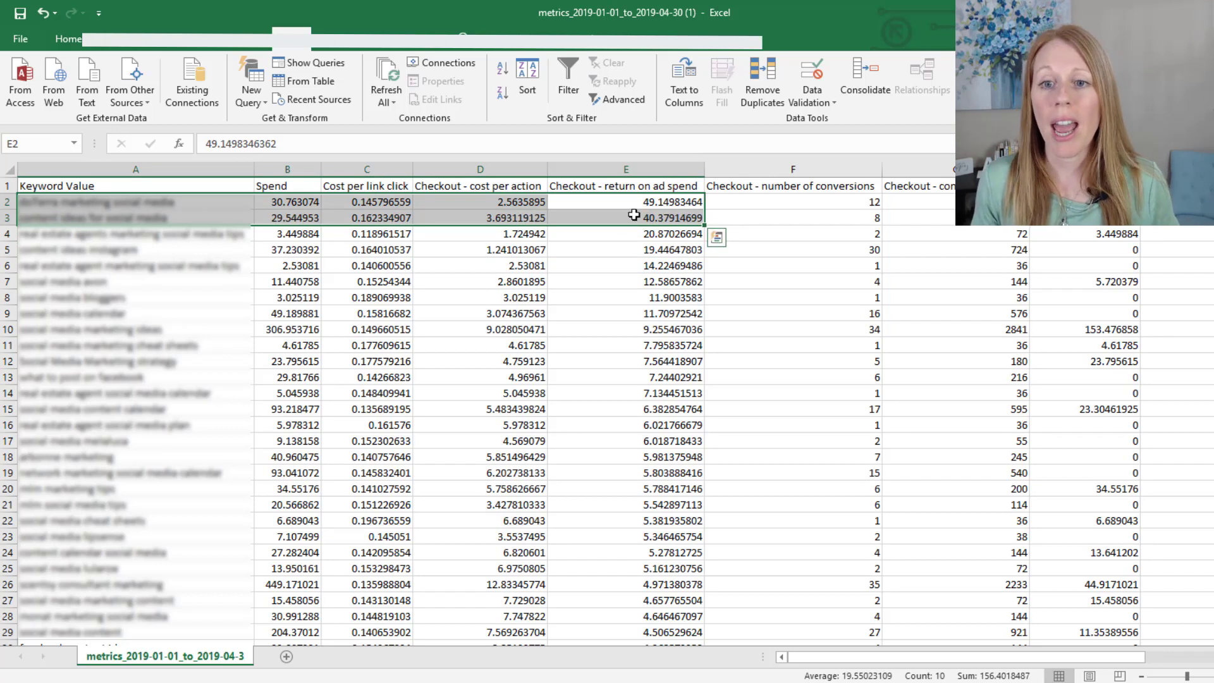
click(533, 202)
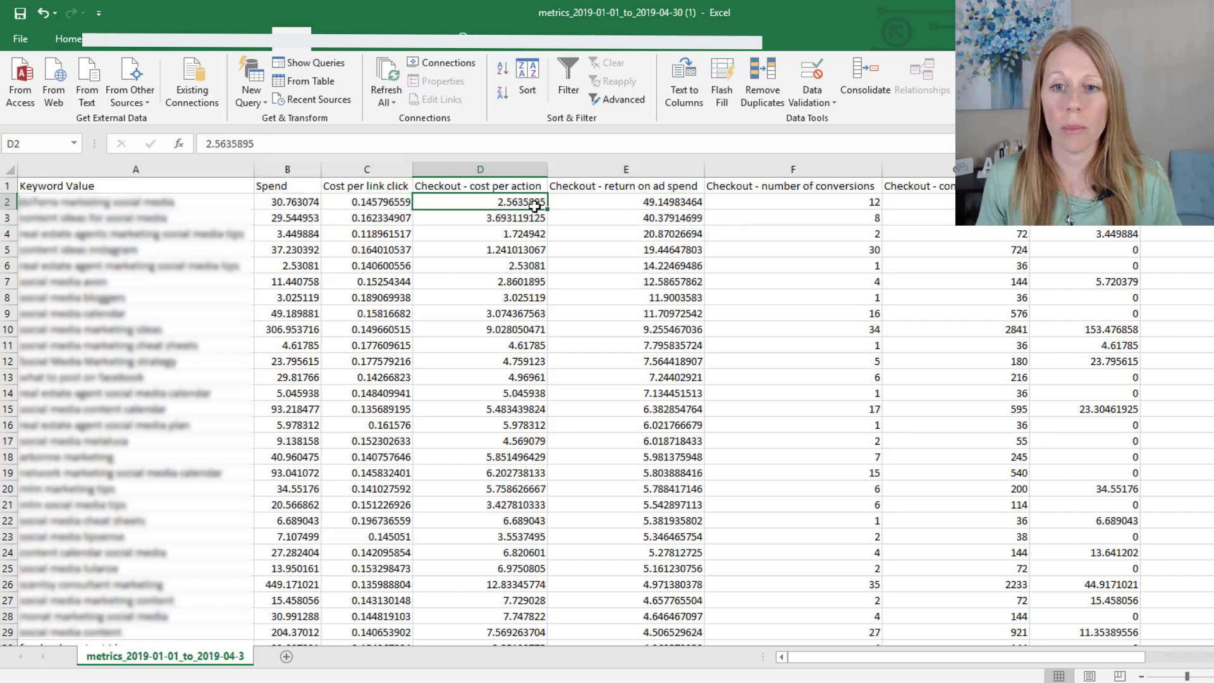
click(681, 203)
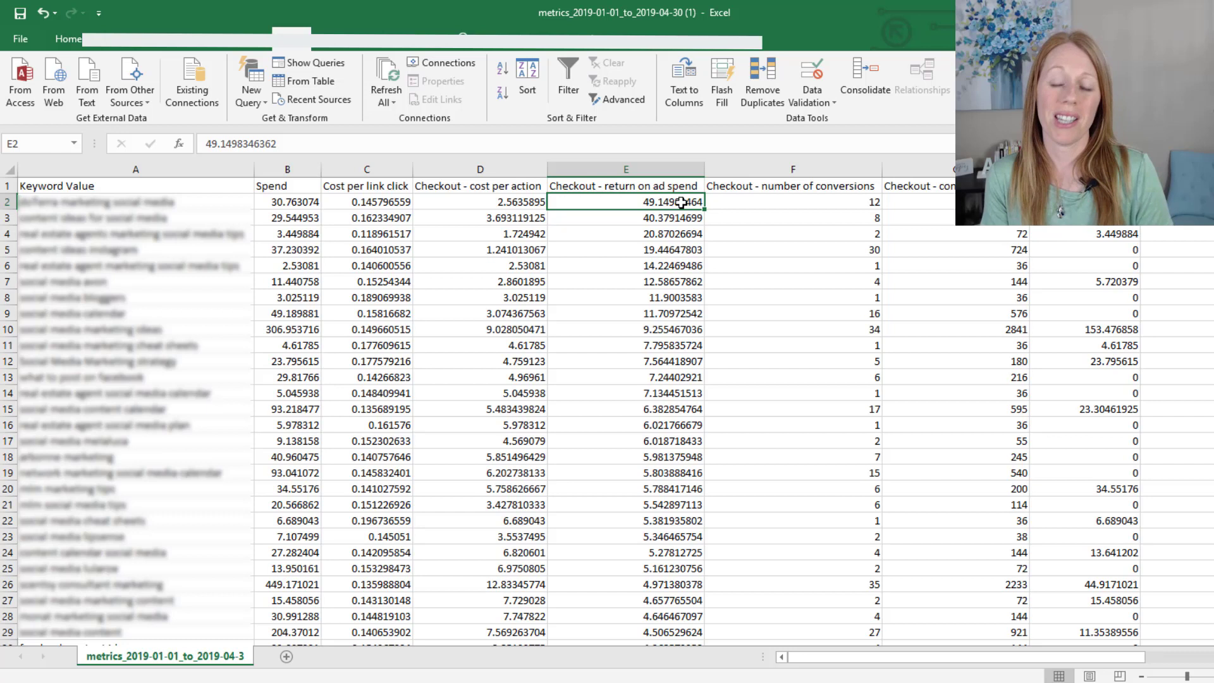
click(489, 204)
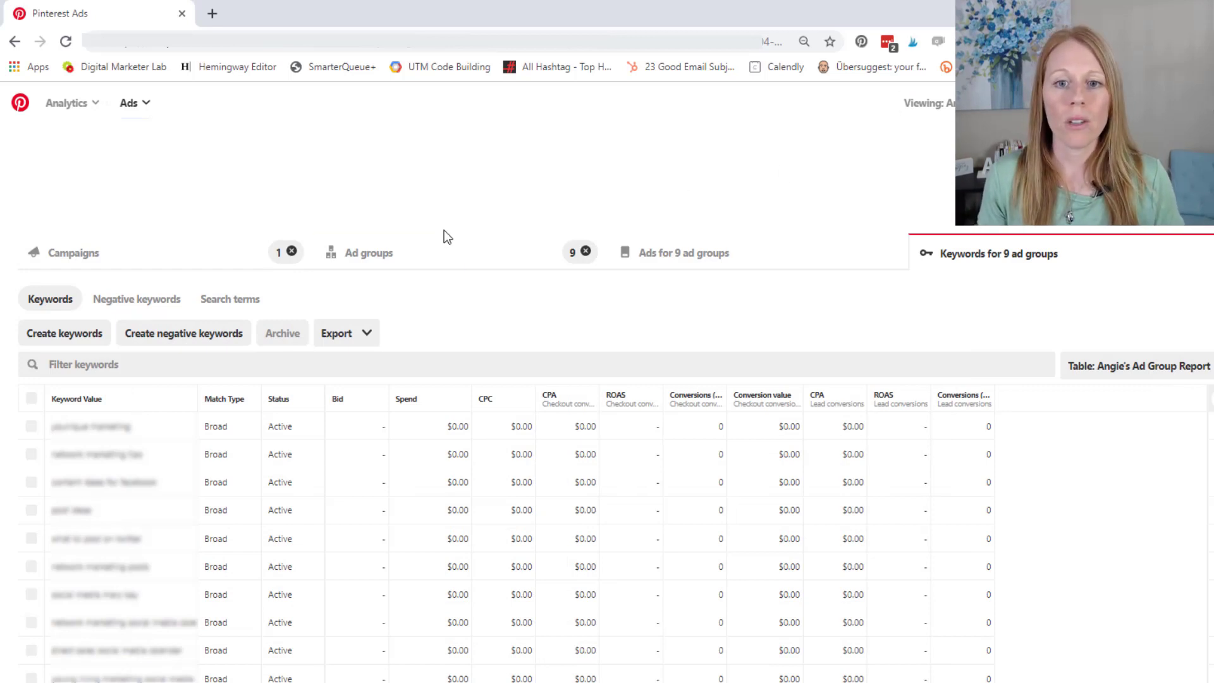
Return to the Ad groups view, deselect all nine, and set the Targeting breakdown to Gender
click(356, 256)
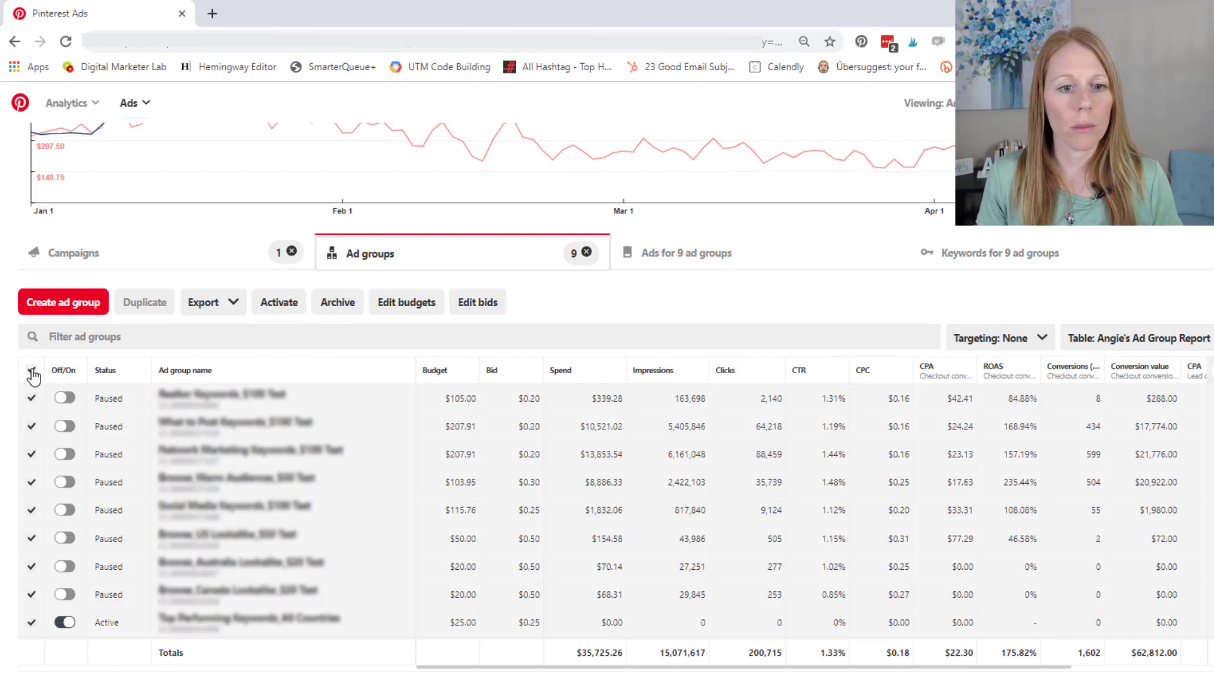
click(32, 370)
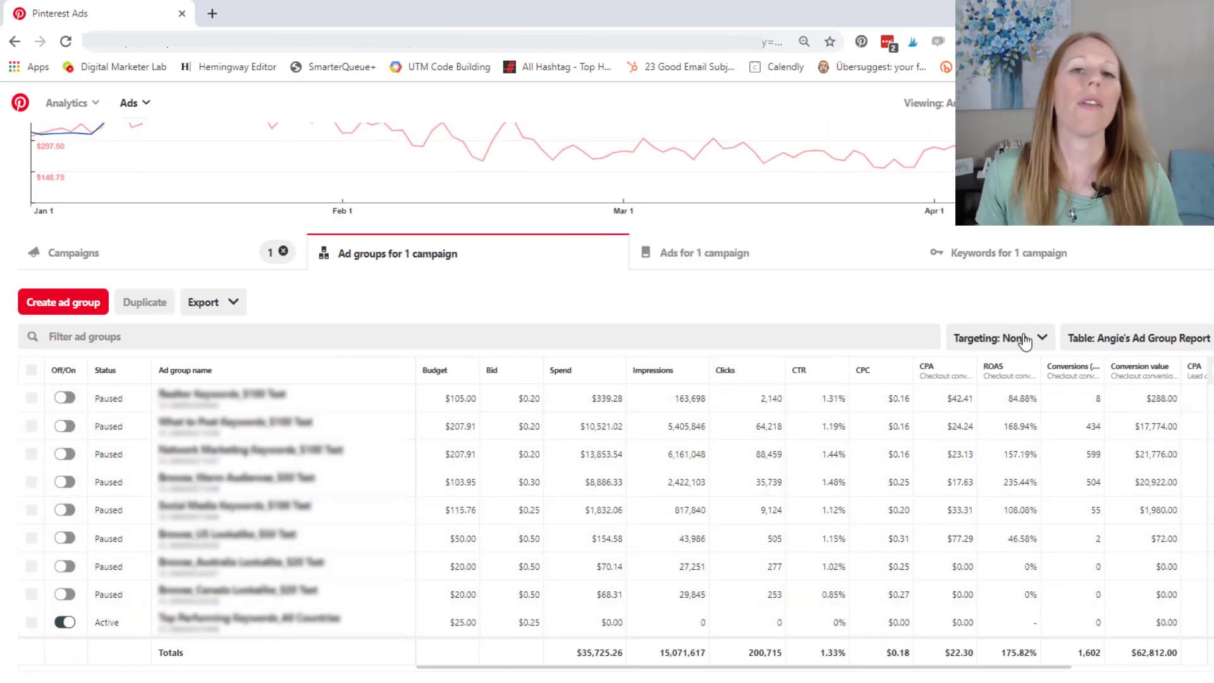
click(1026, 342)
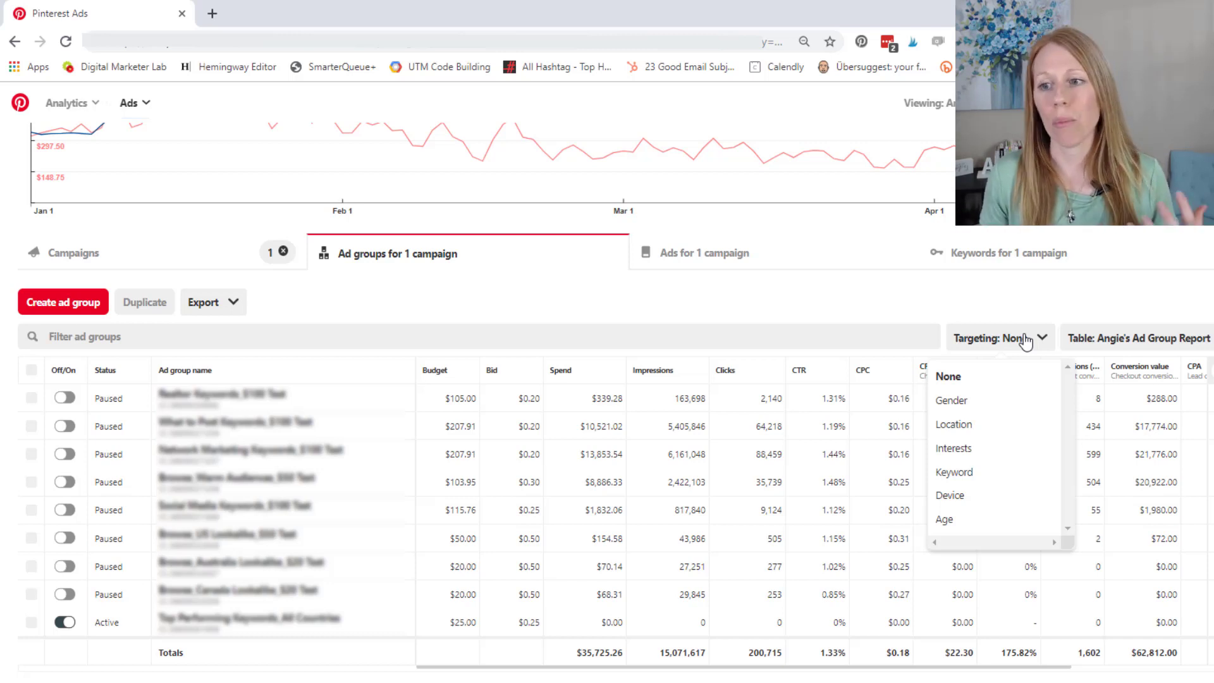
click(987, 403)
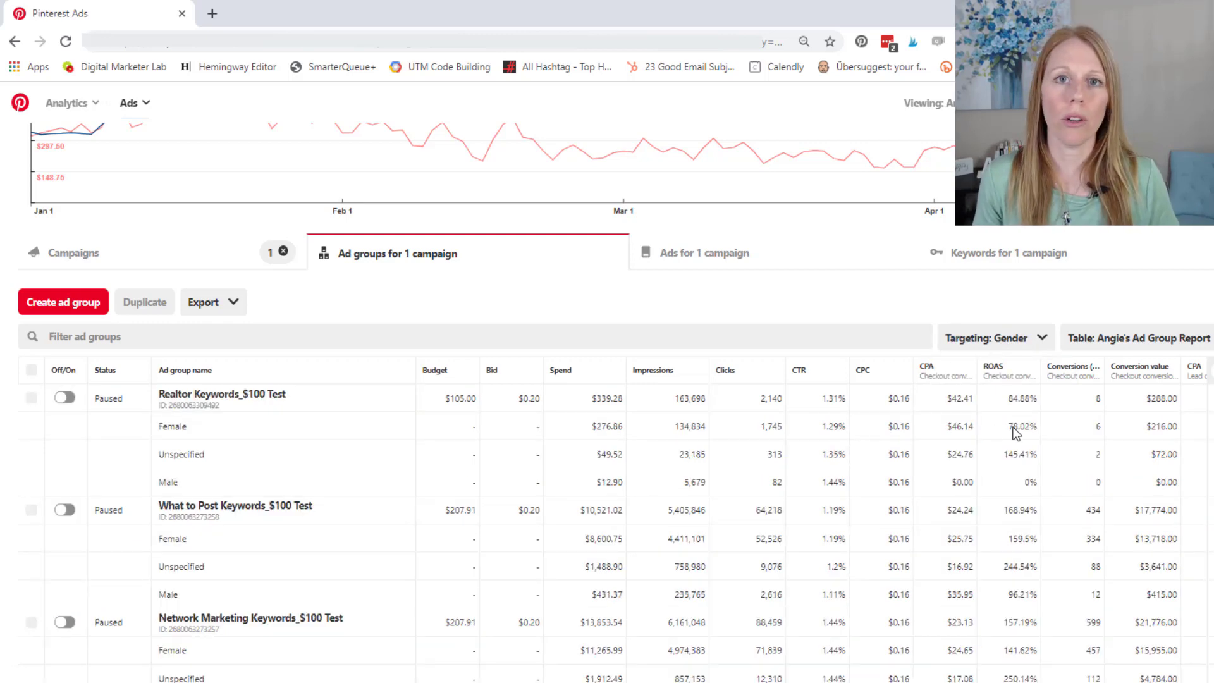
scroll(1015, 433, down, 1)
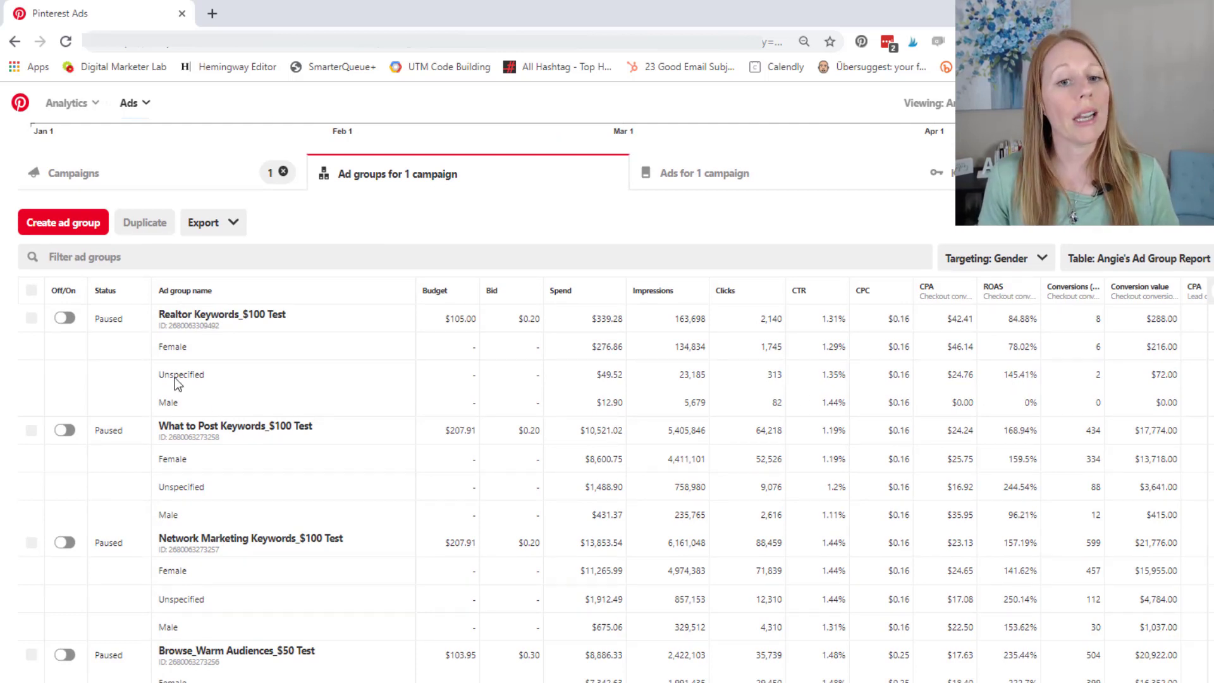
scroll(1010, 499, down, 3)
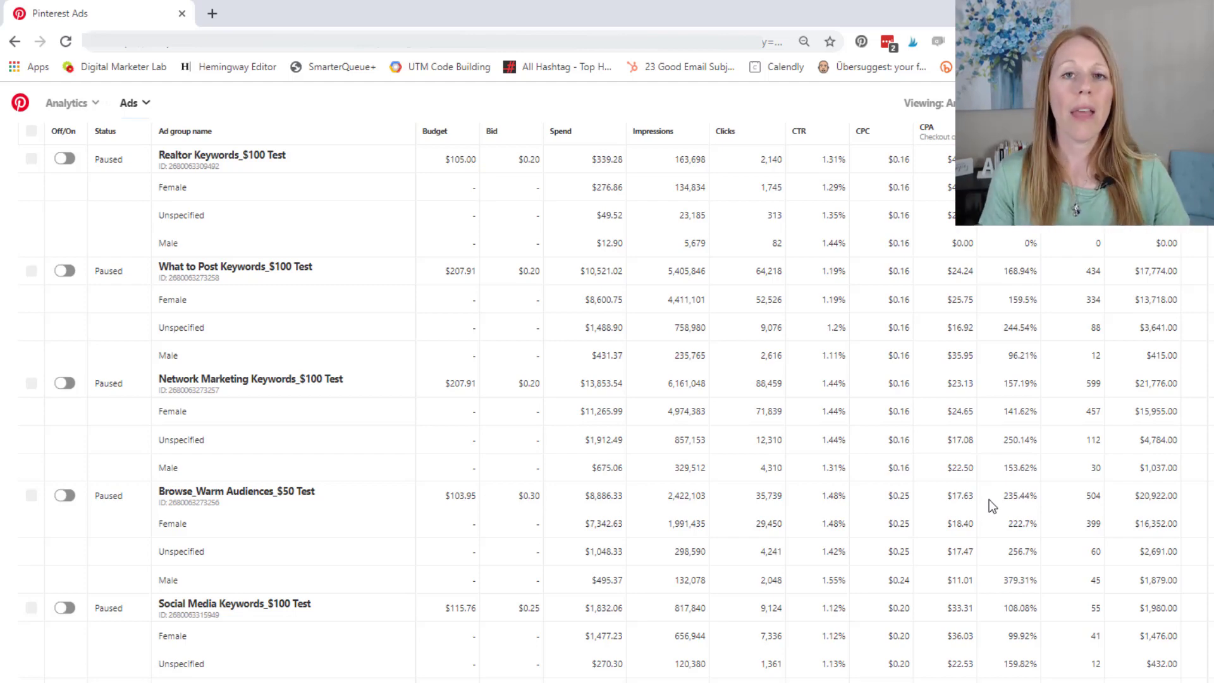
scroll(989, 500, up, 4)
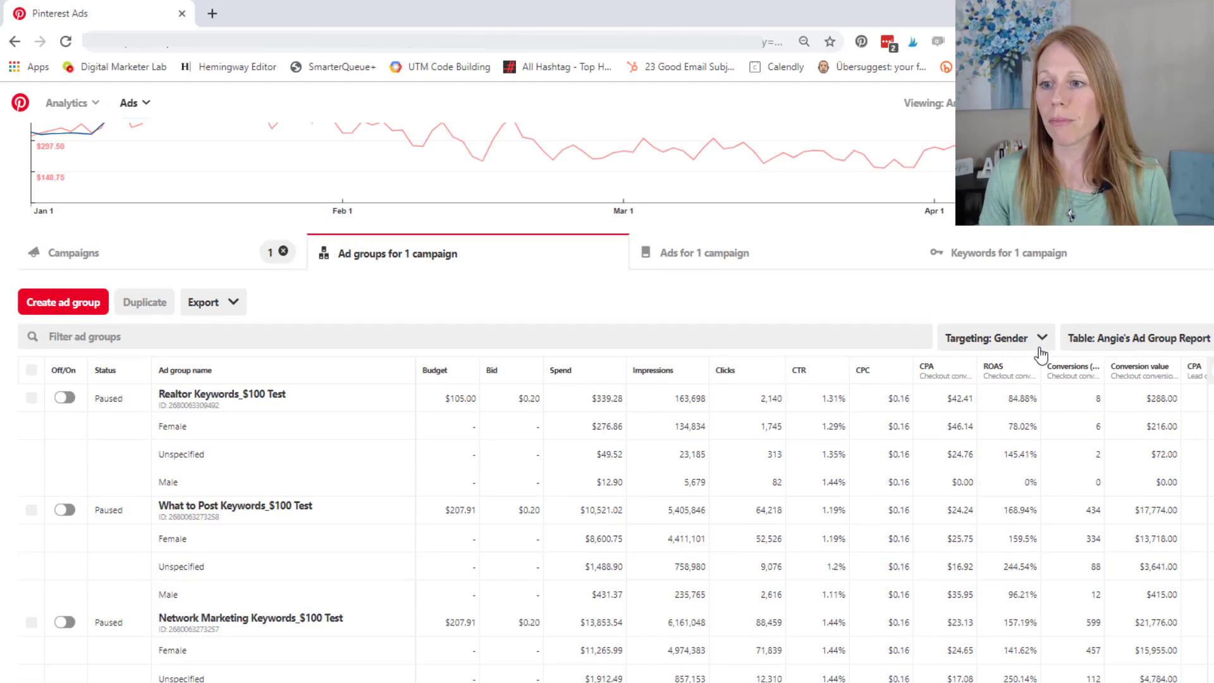
Change the Targeting breakdown to Device and scroll down through each ad group's device rows
click(1038, 345)
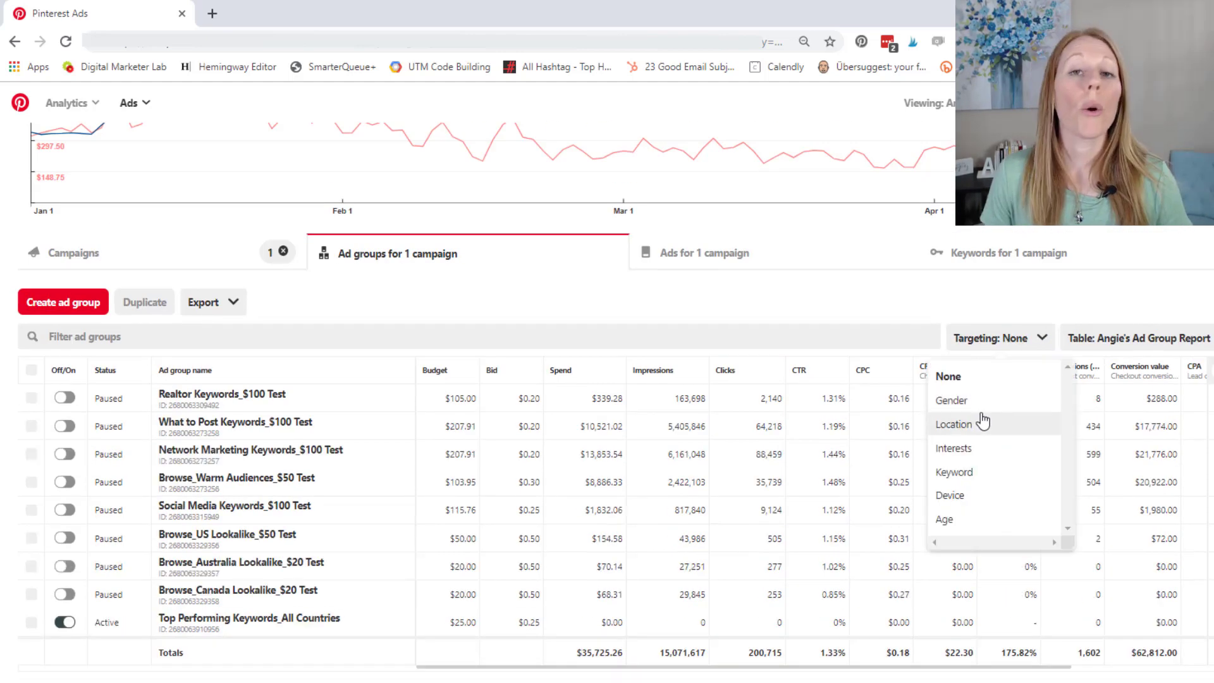
click(961, 497)
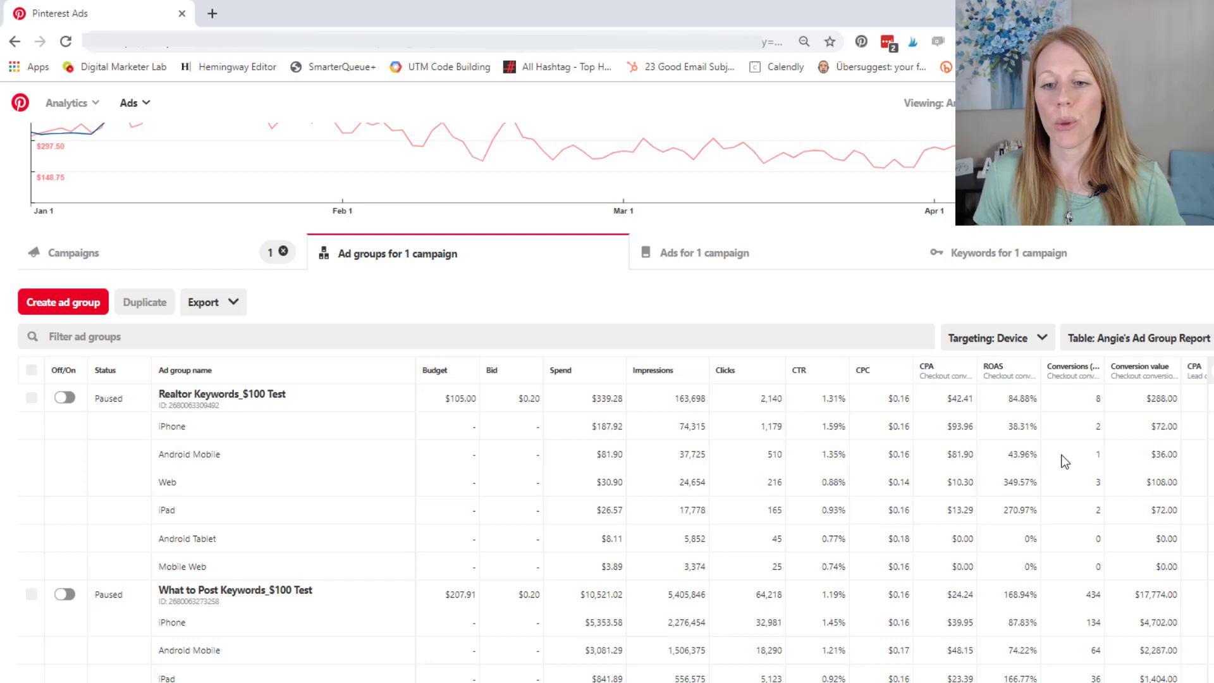
scroll(1063, 450, down, 1)
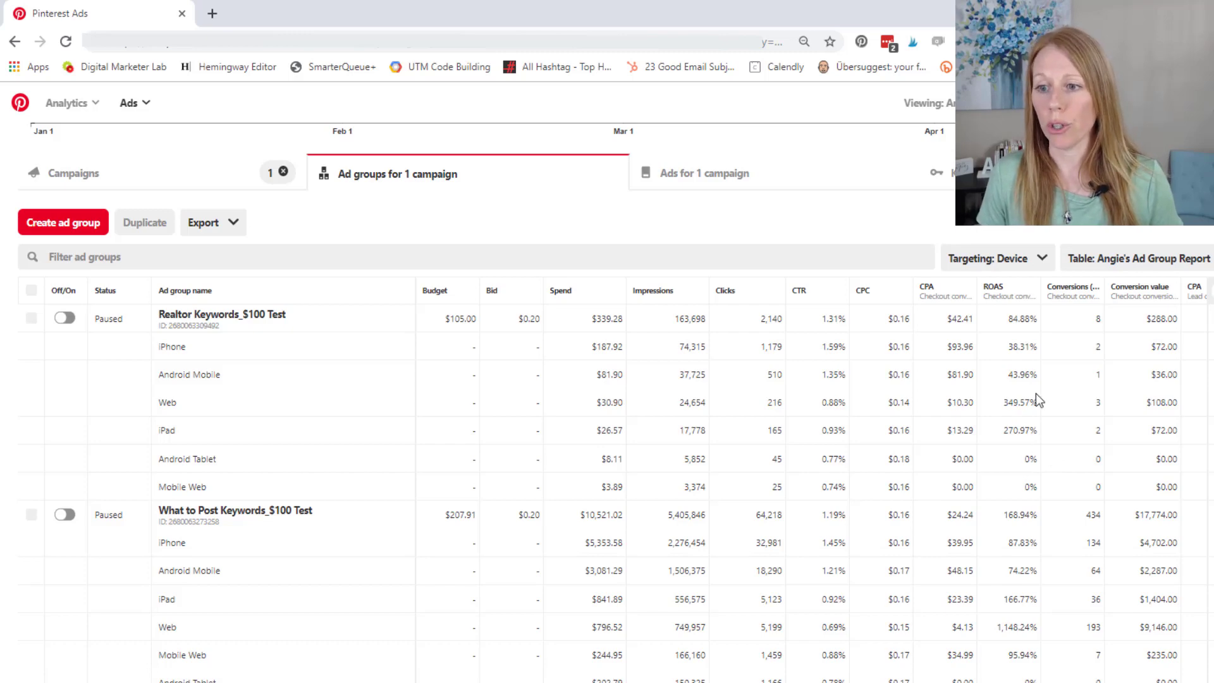
scroll(1035, 462, down, 2)
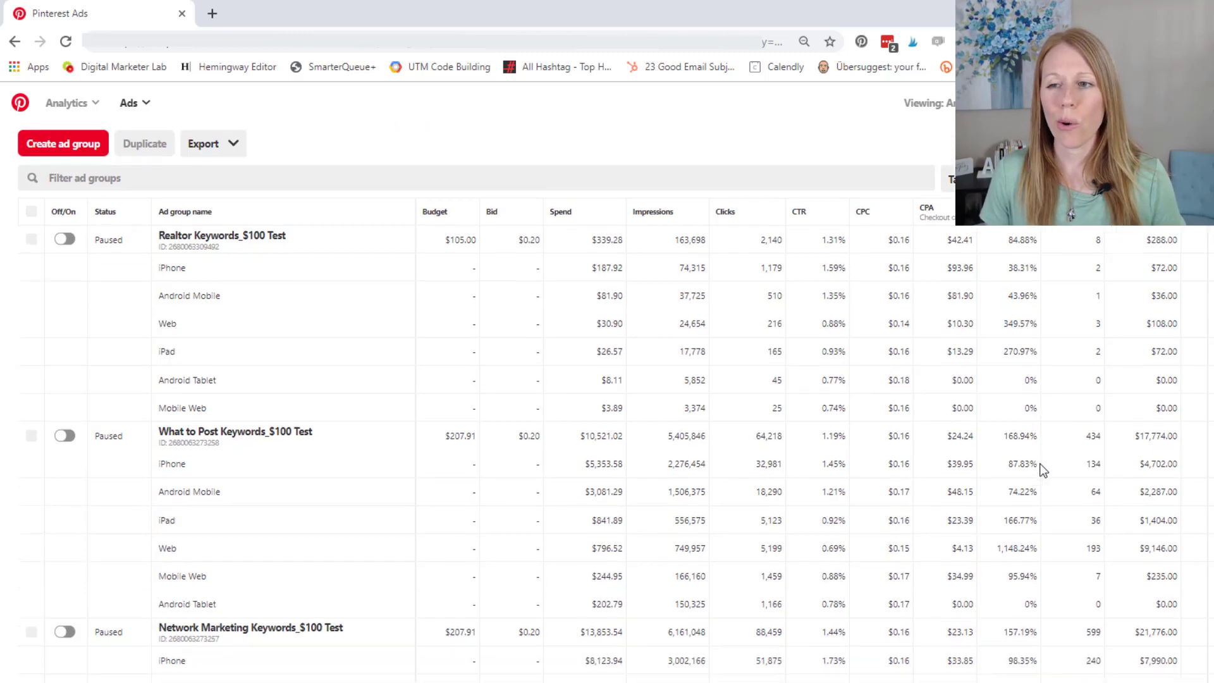
scroll(1040, 468, down, 1)
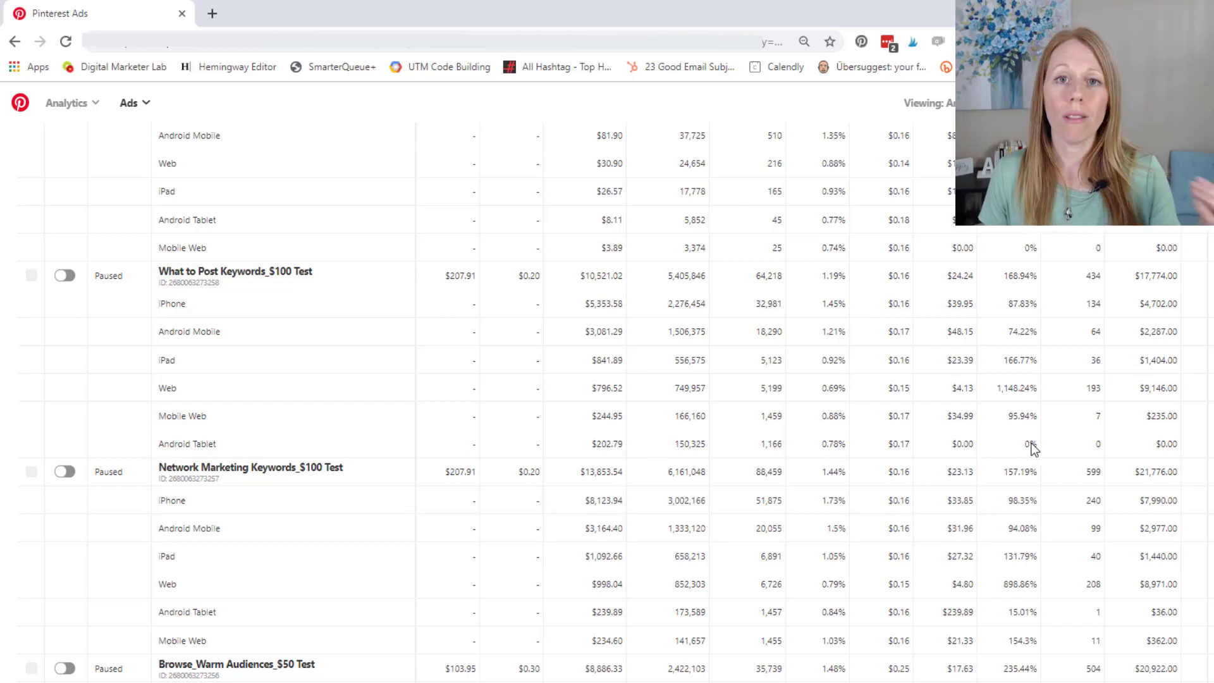
scroll(1030, 442, down, 1)
scroll(1030, 444, down, 2)
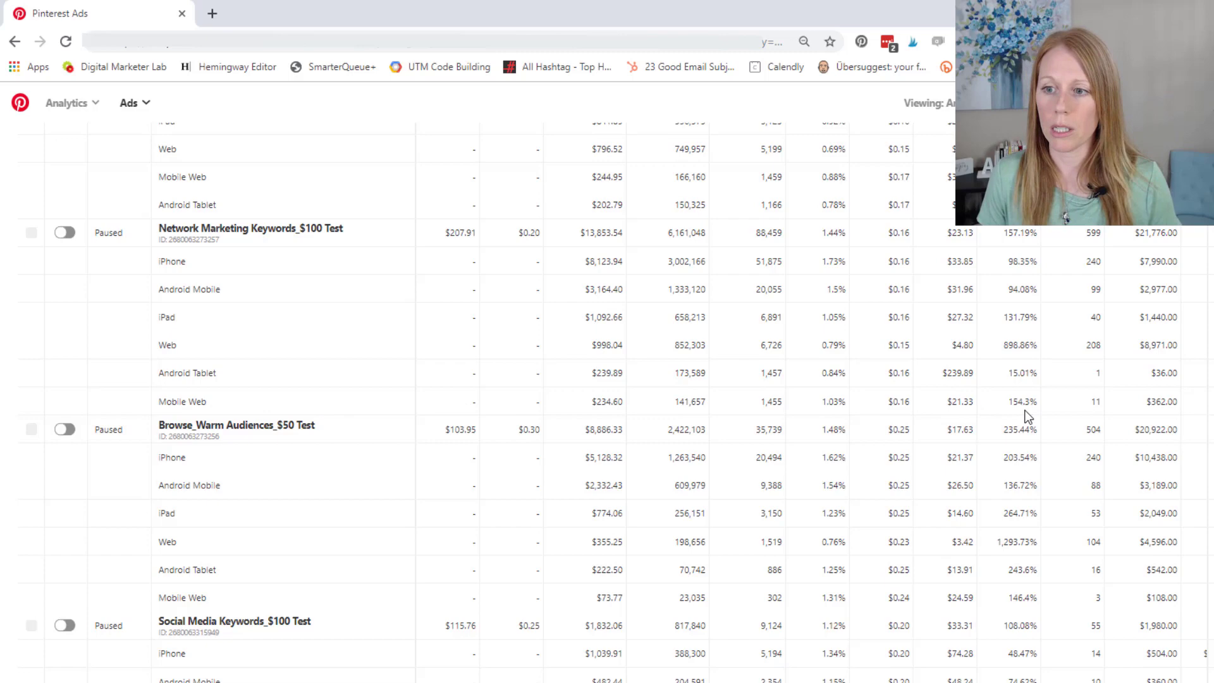
scroll(1024, 408, down, 2)
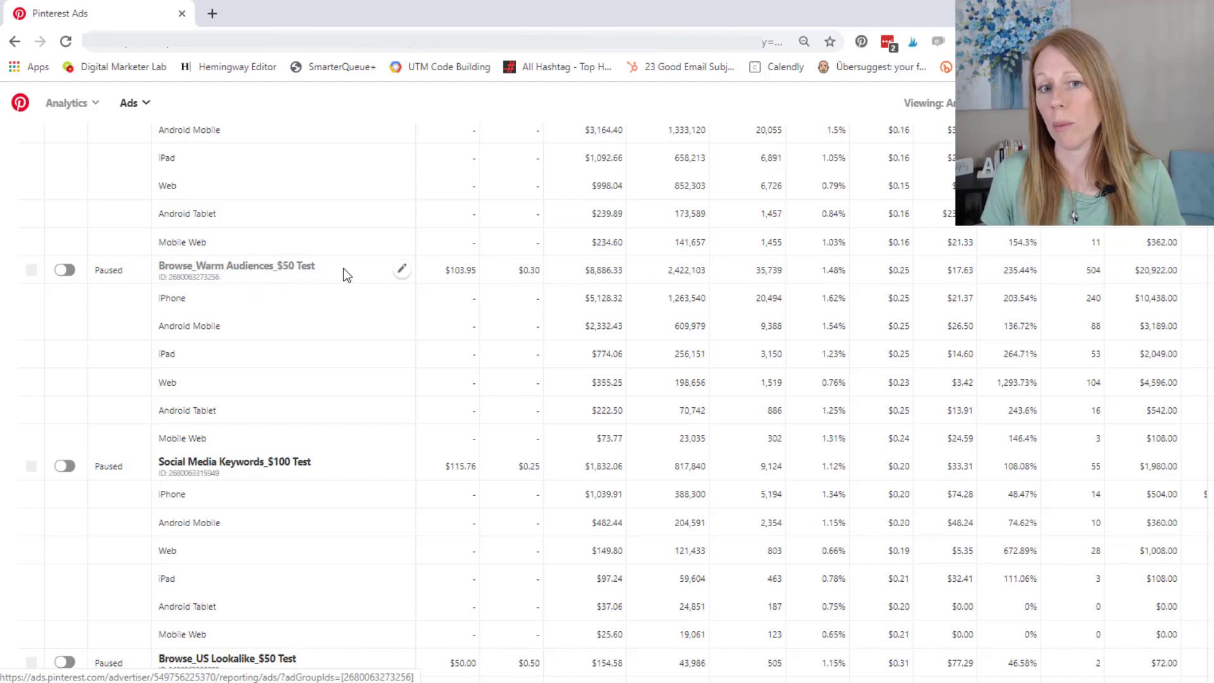
Scroll back over the device rows, including Browse_Warm Audiences_$50 Test's Web row at 1,293.73% ROAS
scroll(347, 271, up, 6)
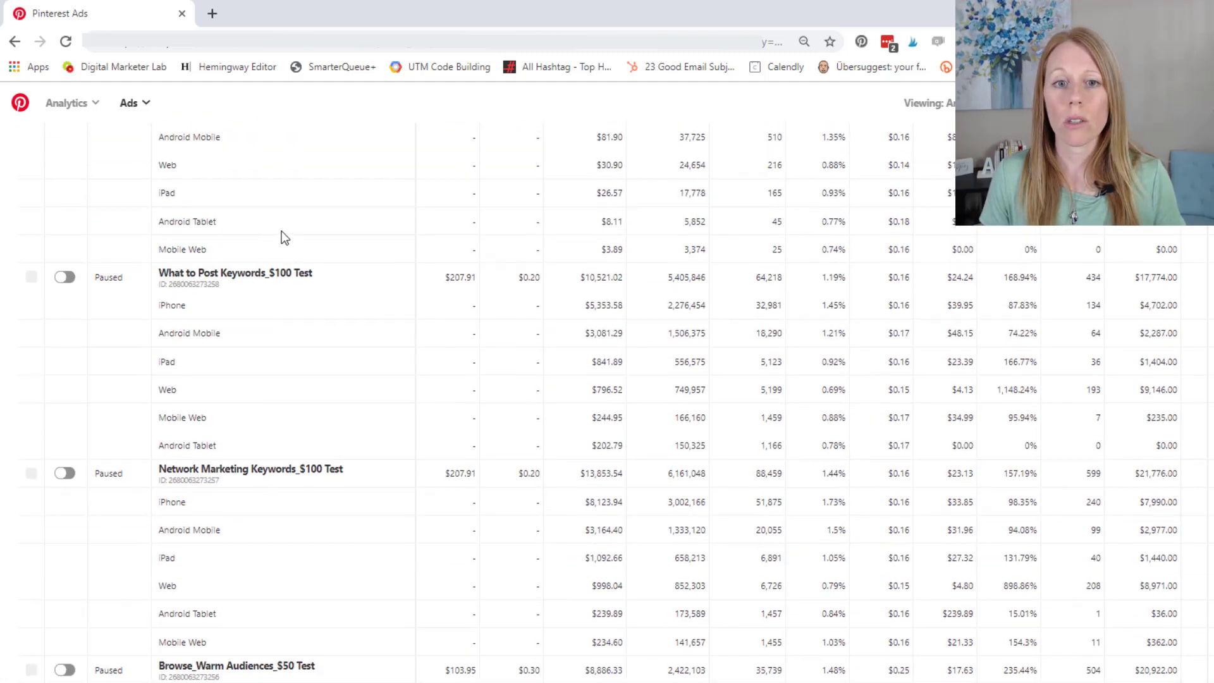
scroll(237, 267, up, 3)
scroll(366, 509, down, 9)
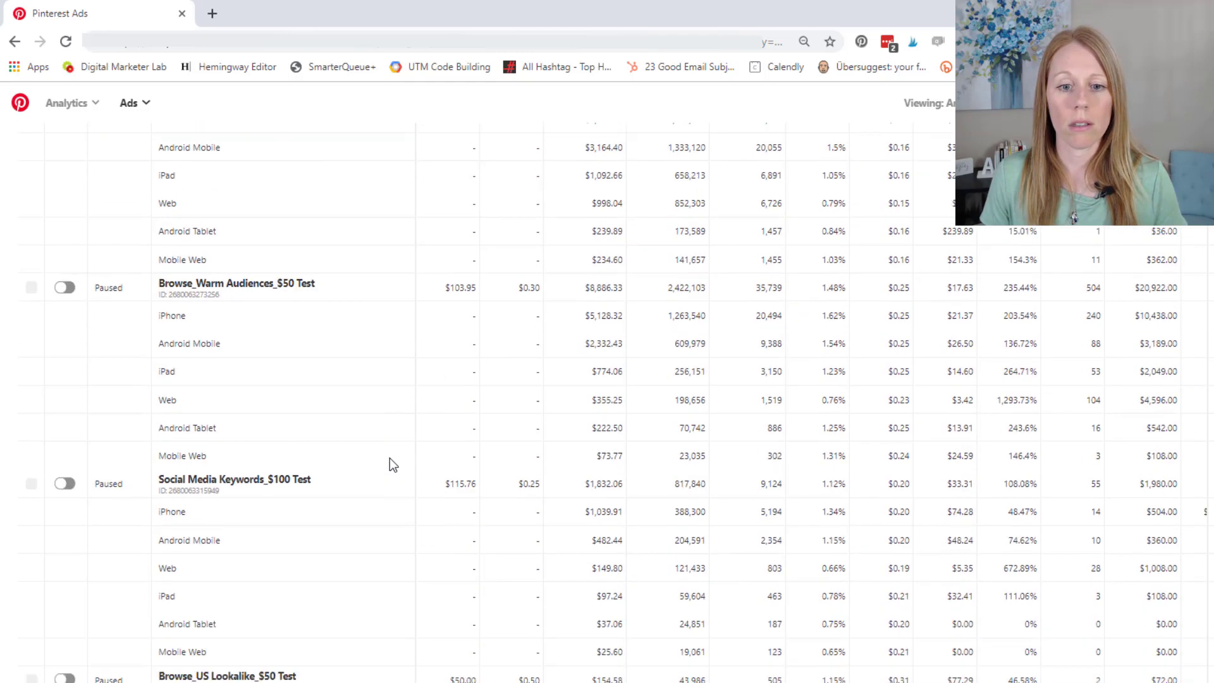
scroll(388, 455, down, 4)
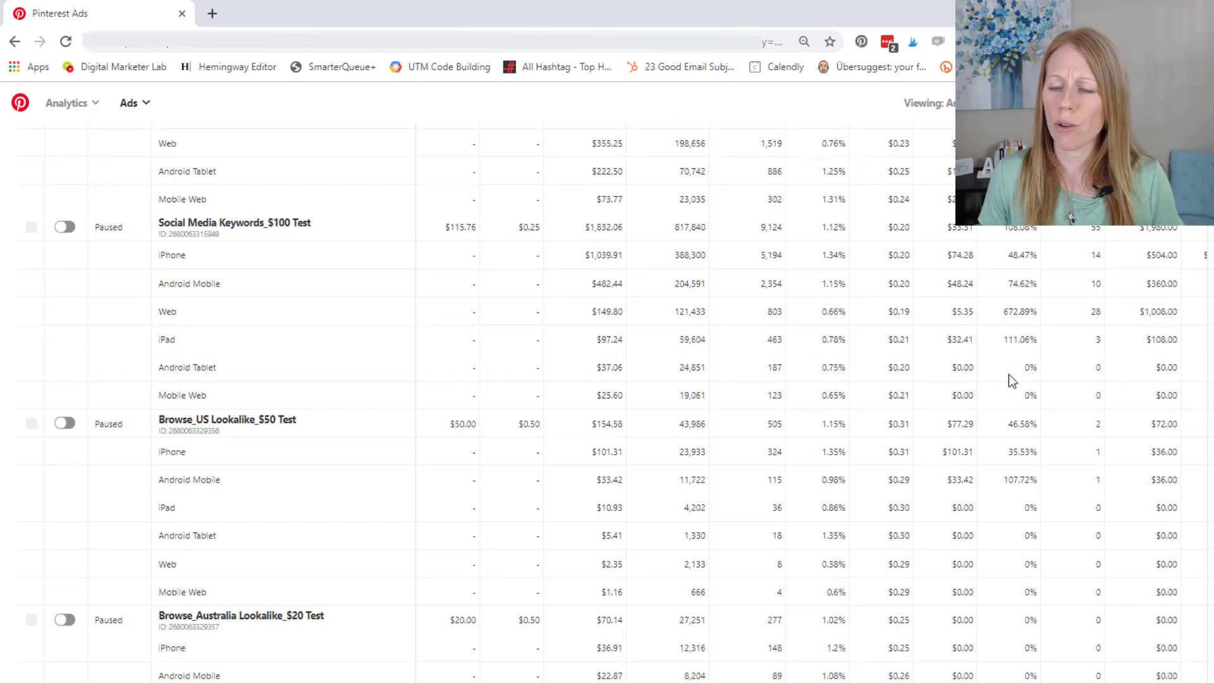
scroll(995, 432, down, 1)
scroll(998, 432, down, 2)
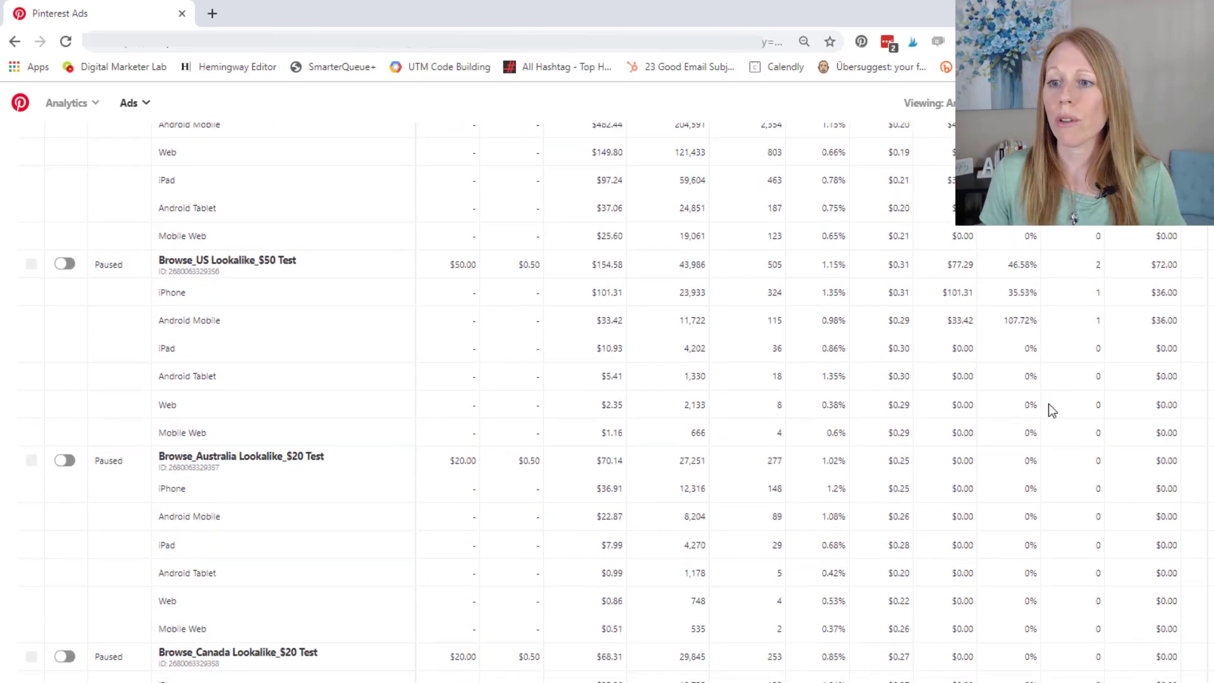
scroll(1042, 408, up, 1)
scroll(1042, 410, up, 10)
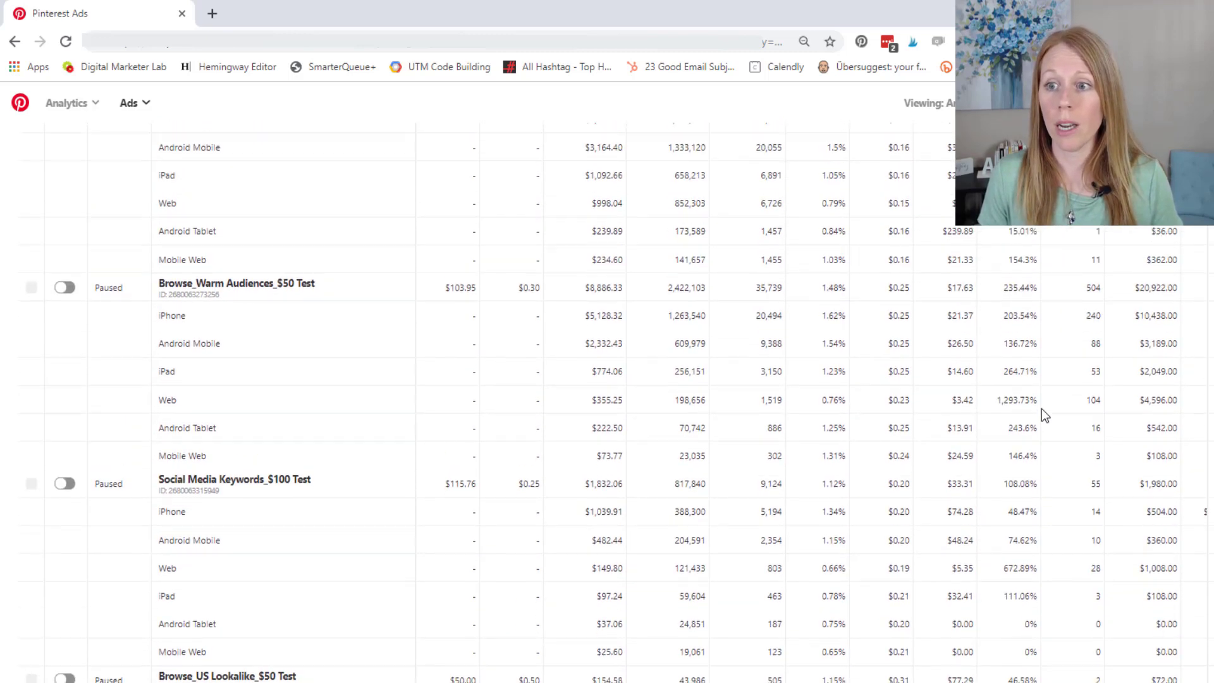
scroll(1042, 409, up, 5)
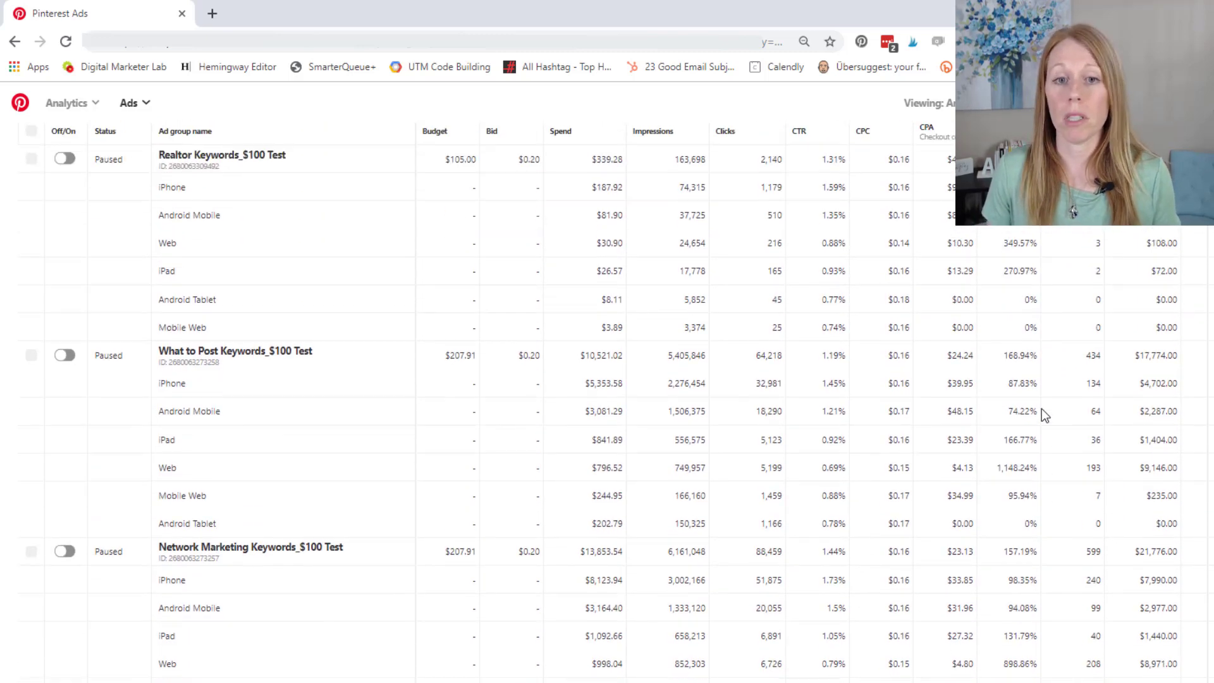